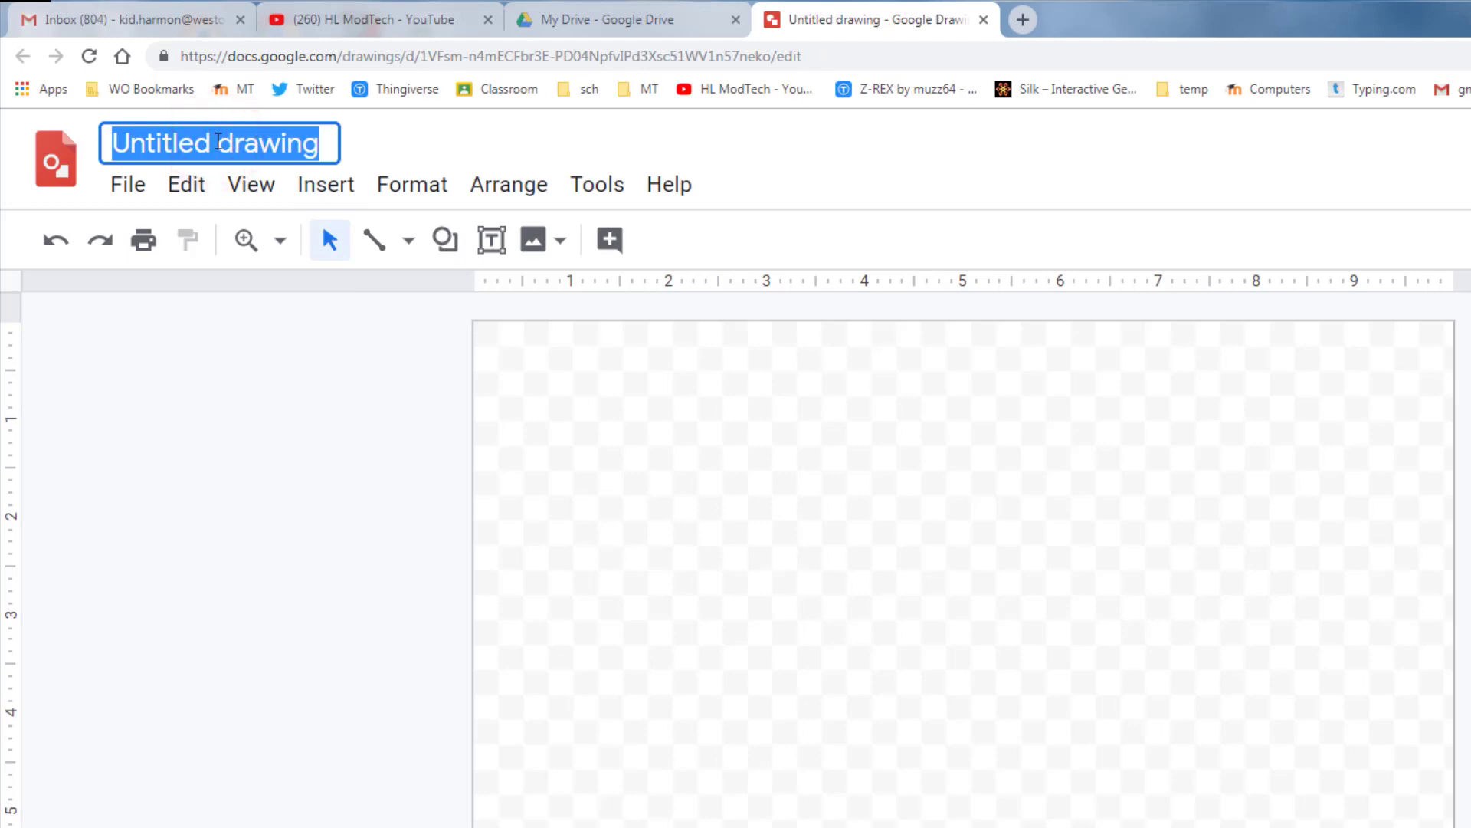
- Title the drawing 'key chain base mdh'
text(ke)
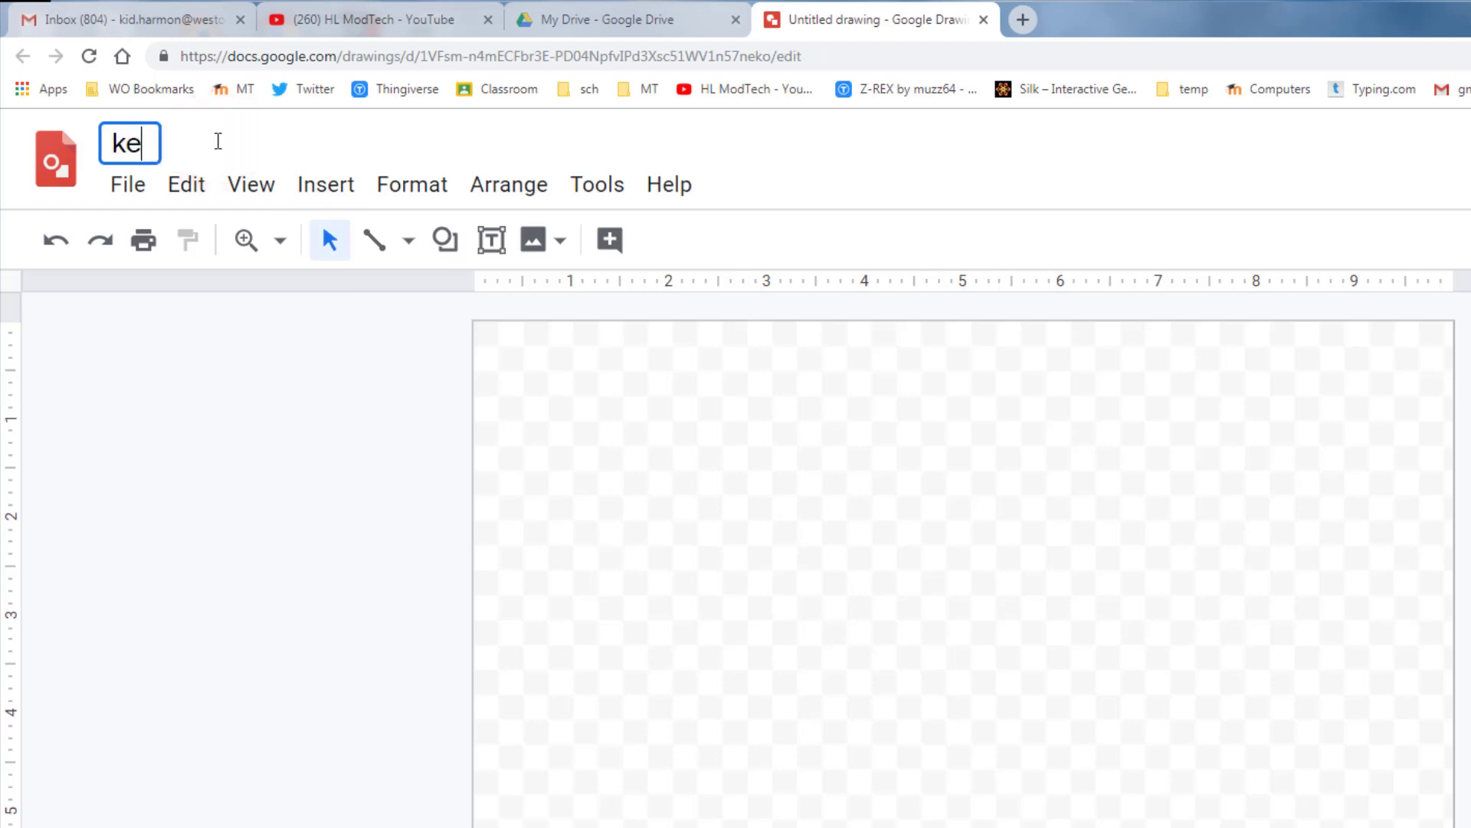
text(y chain base )
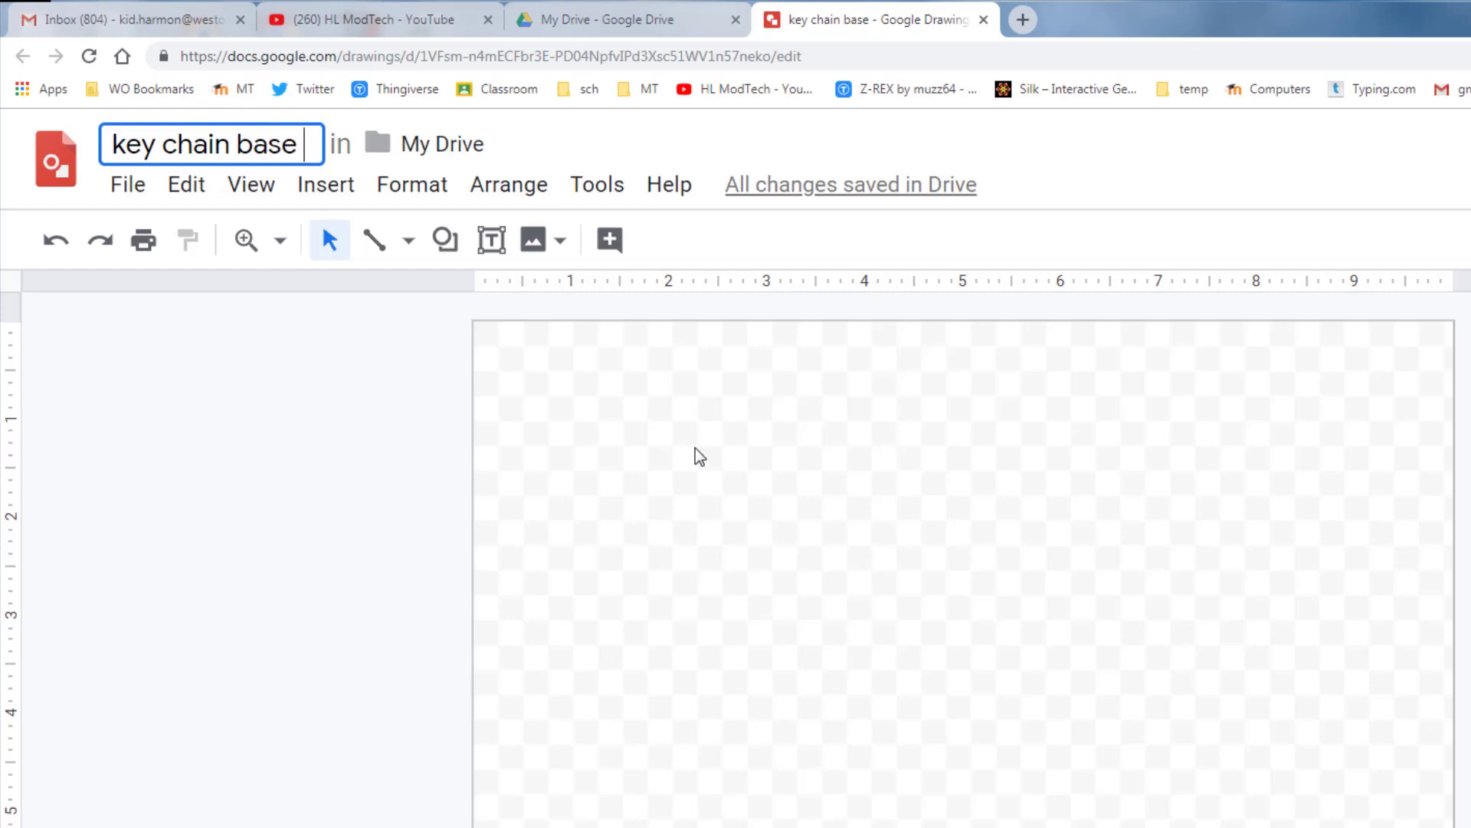
text(mdh)
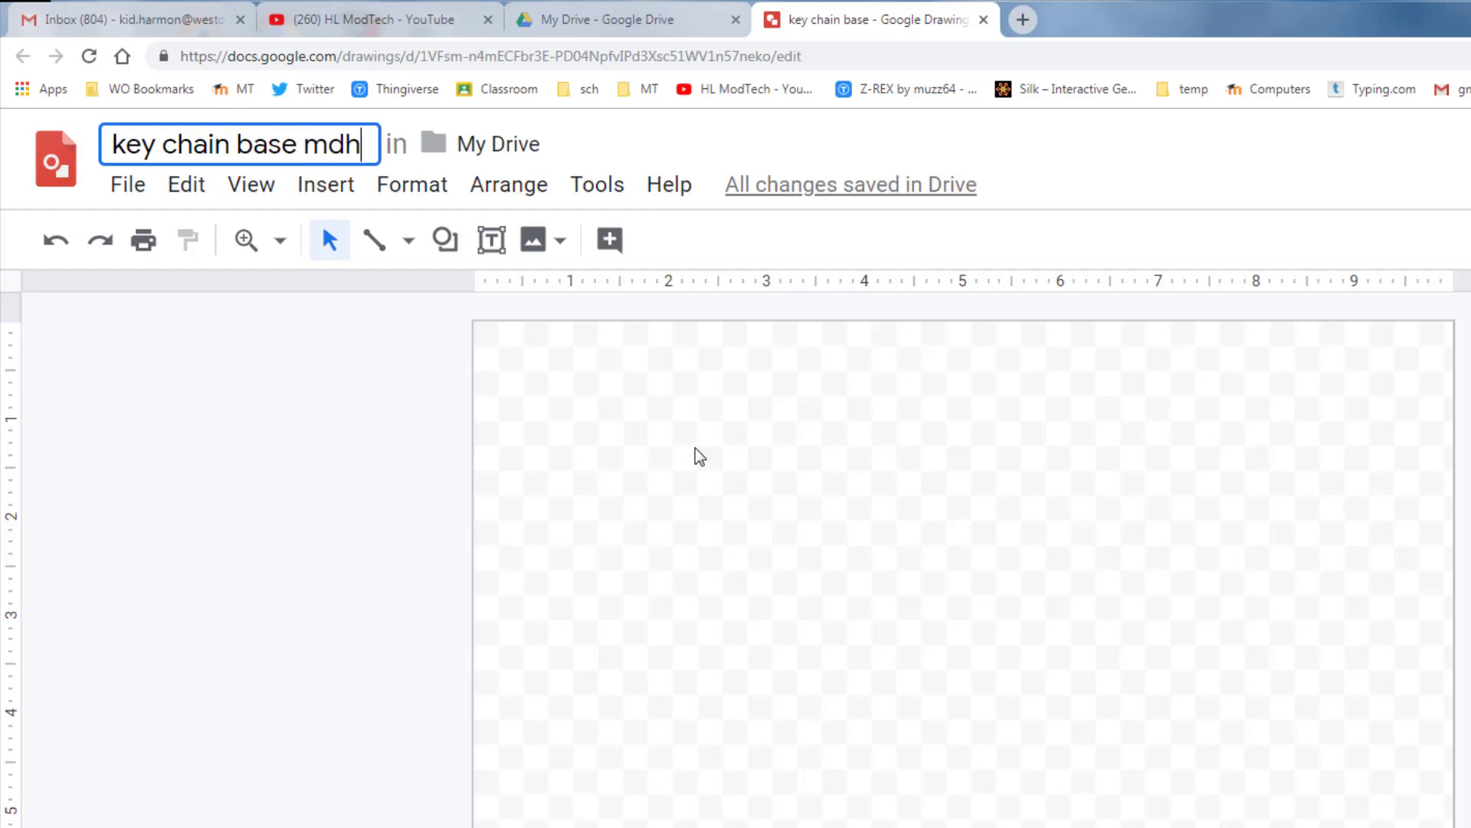
click(298, 514)
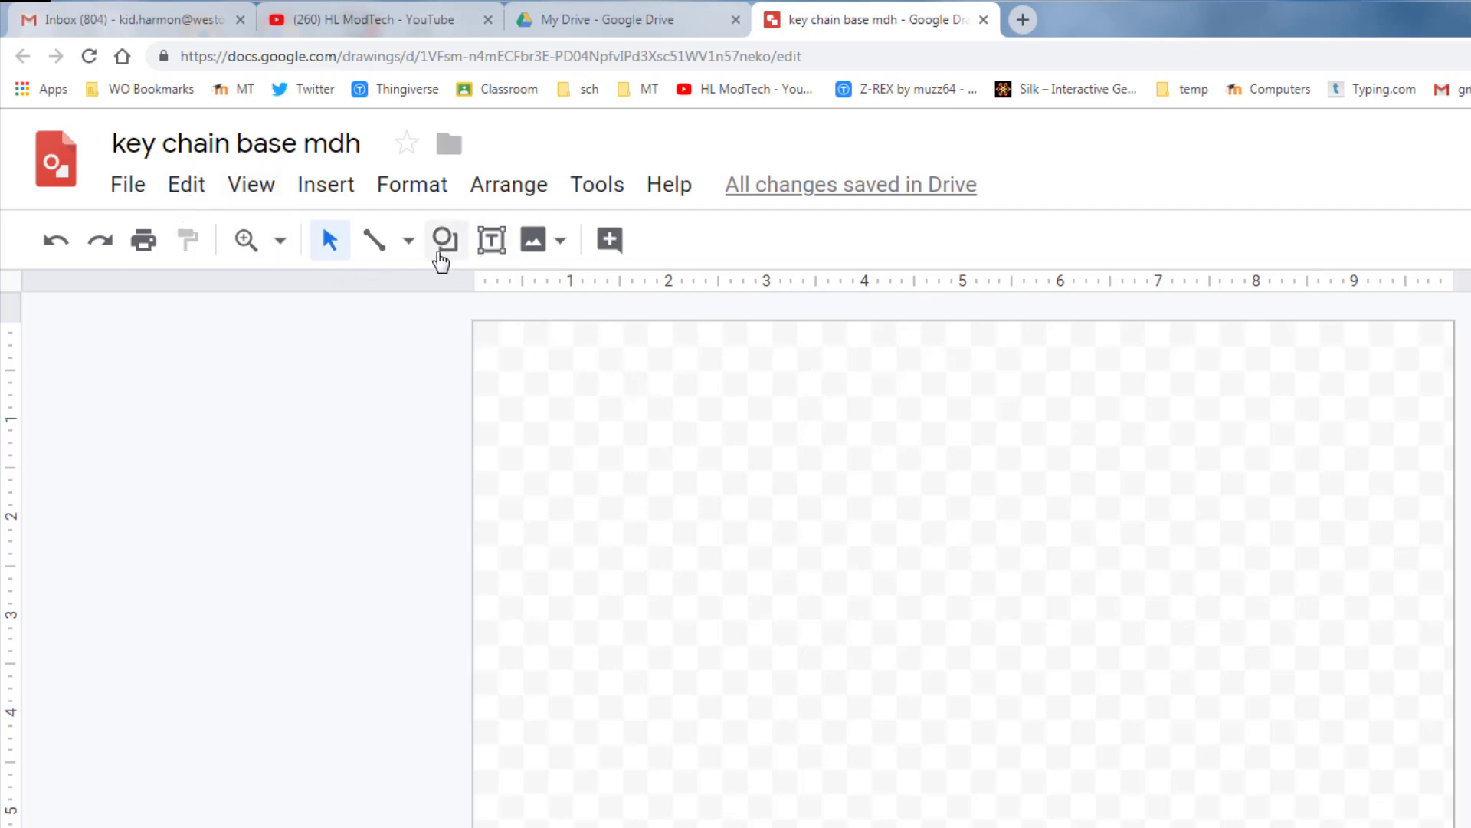
- Draw a wide rounded rectangle near the top-left of the page
click(443, 244)
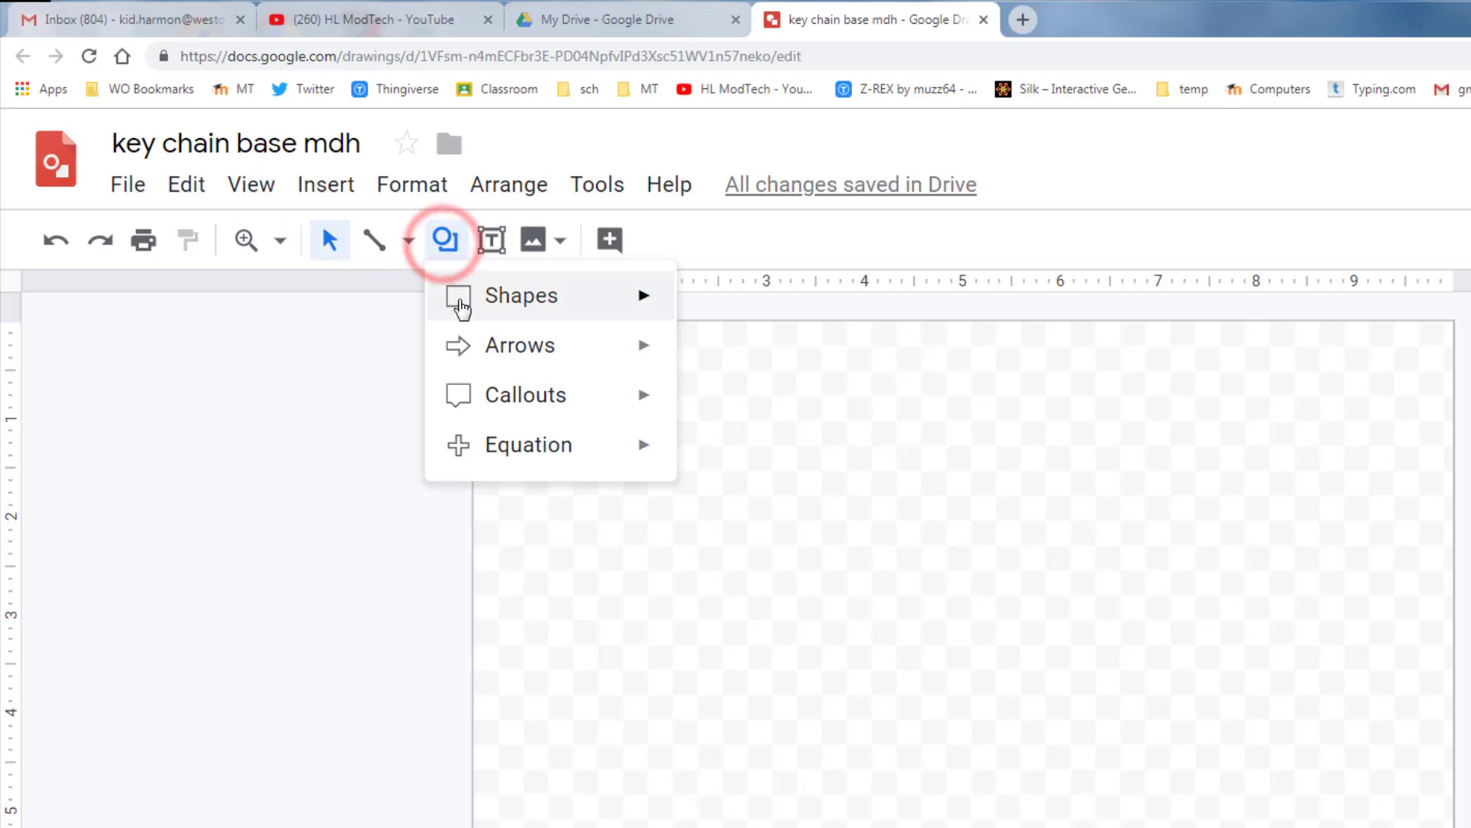
mouse_move(461, 308)
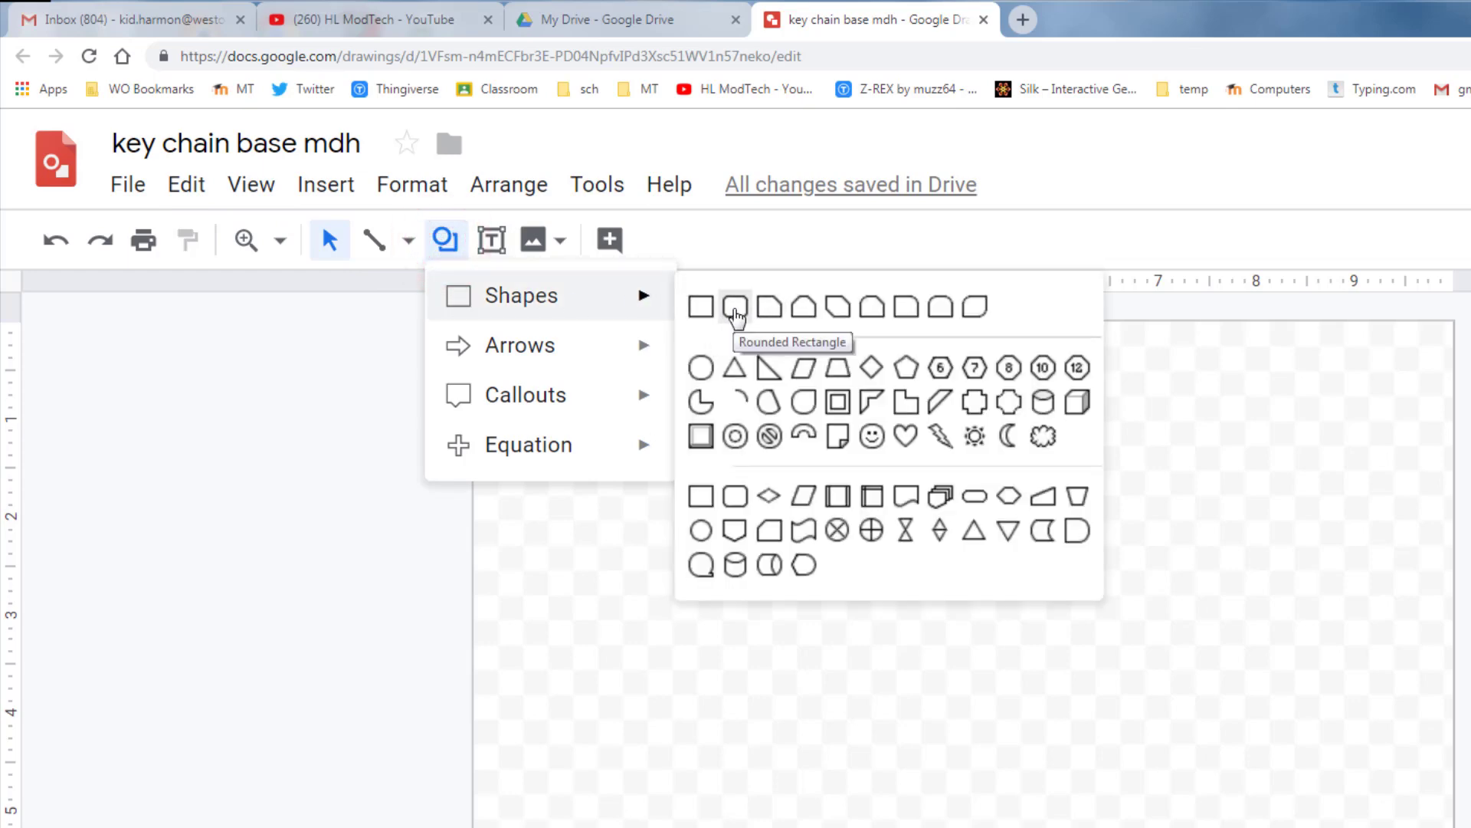
click(734, 306)
drag(515, 366, 878, 478)
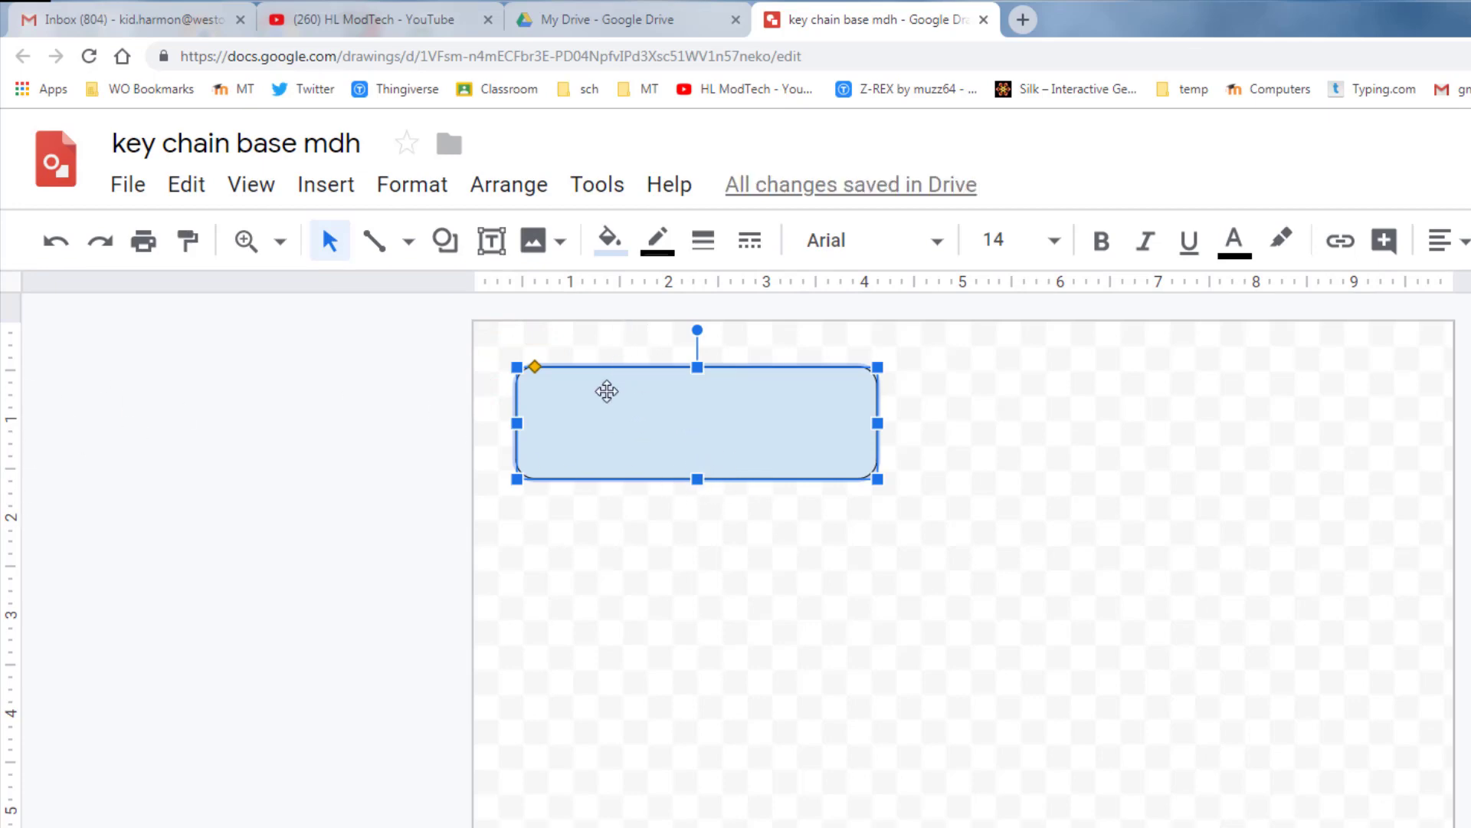
- Give the rounded rectangle a transparent fill and a red border
click(627, 246)
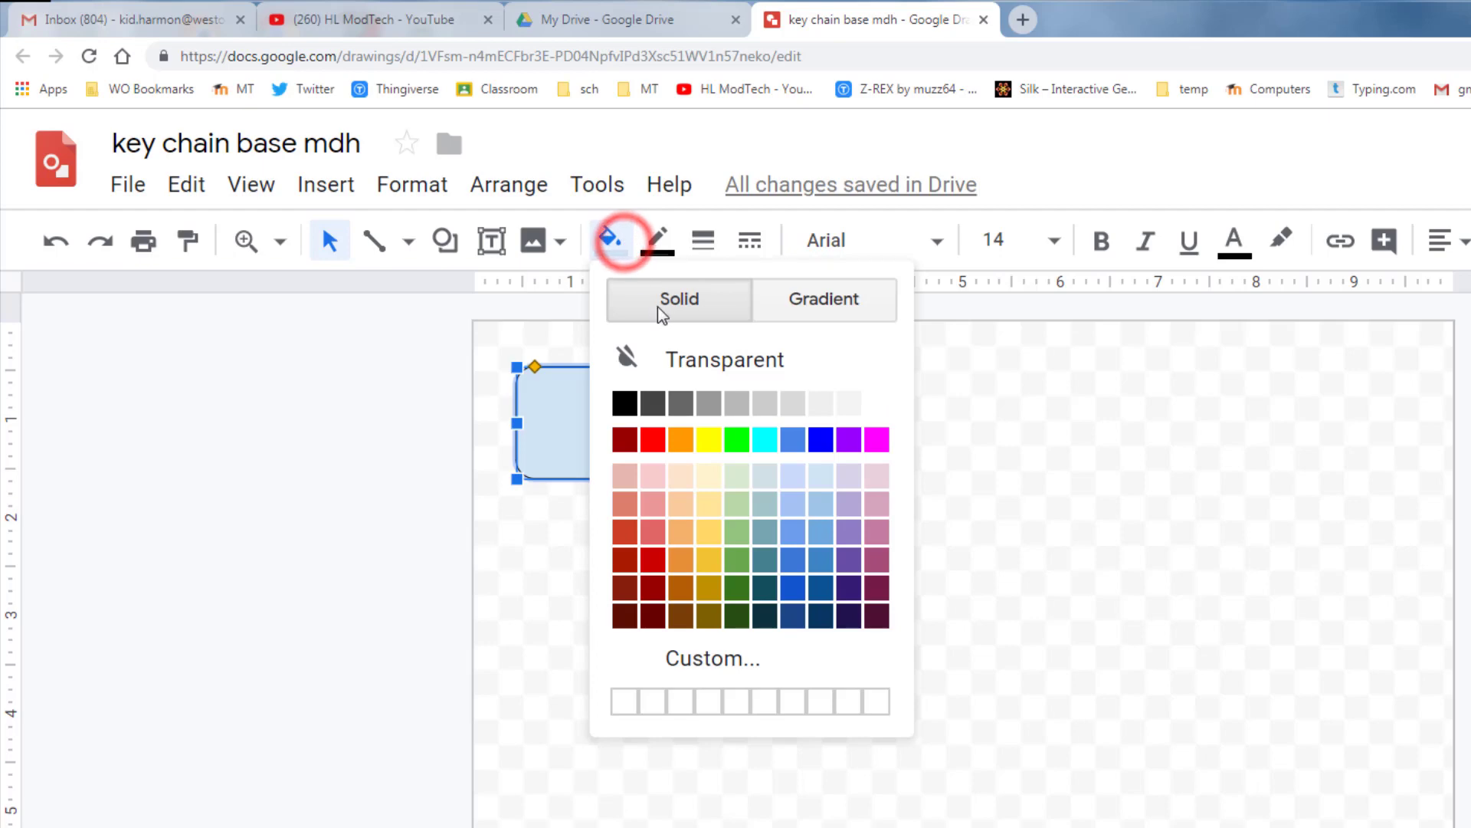
click(657, 360)
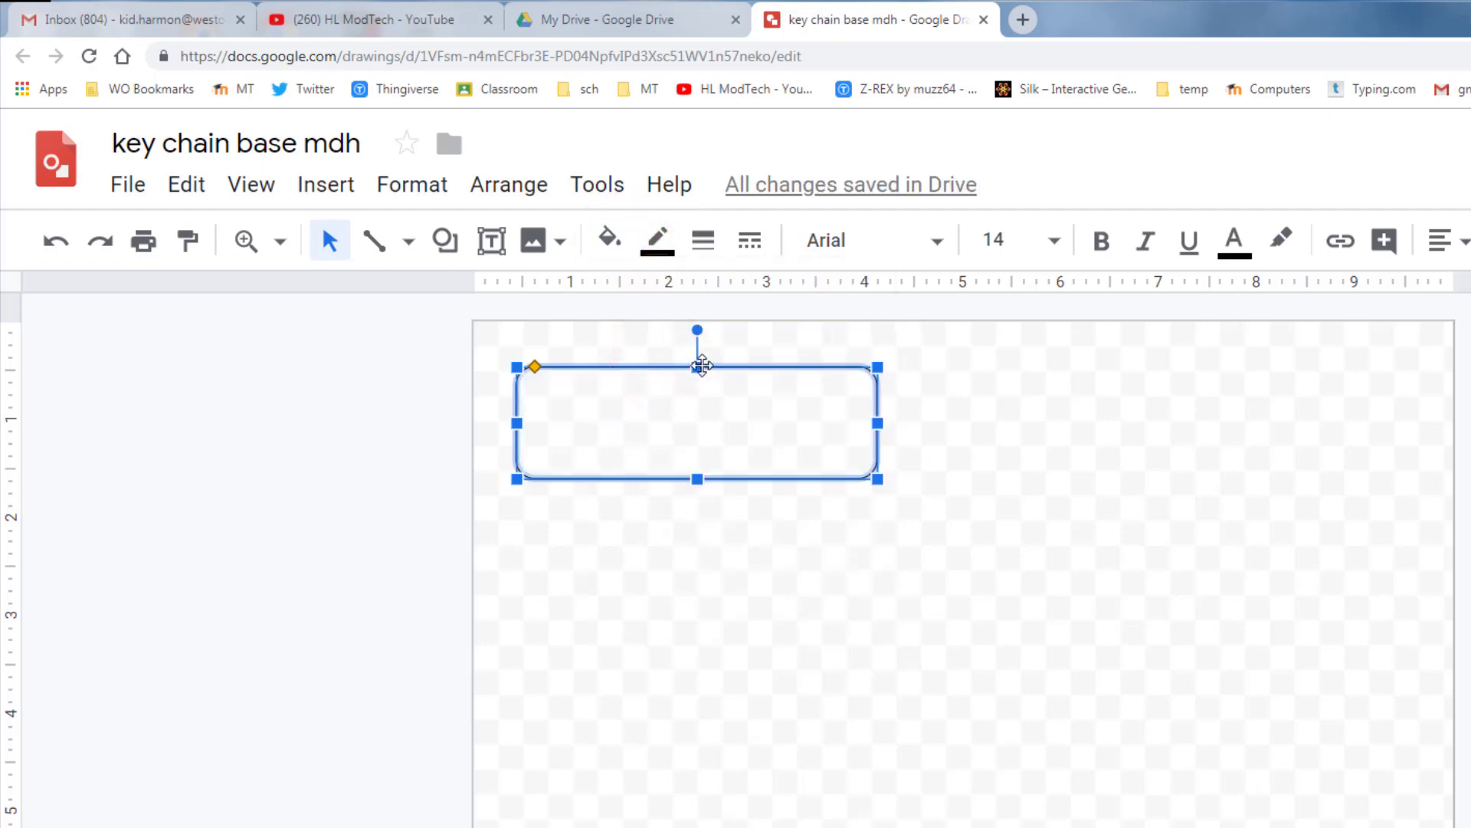
click(658, 244)
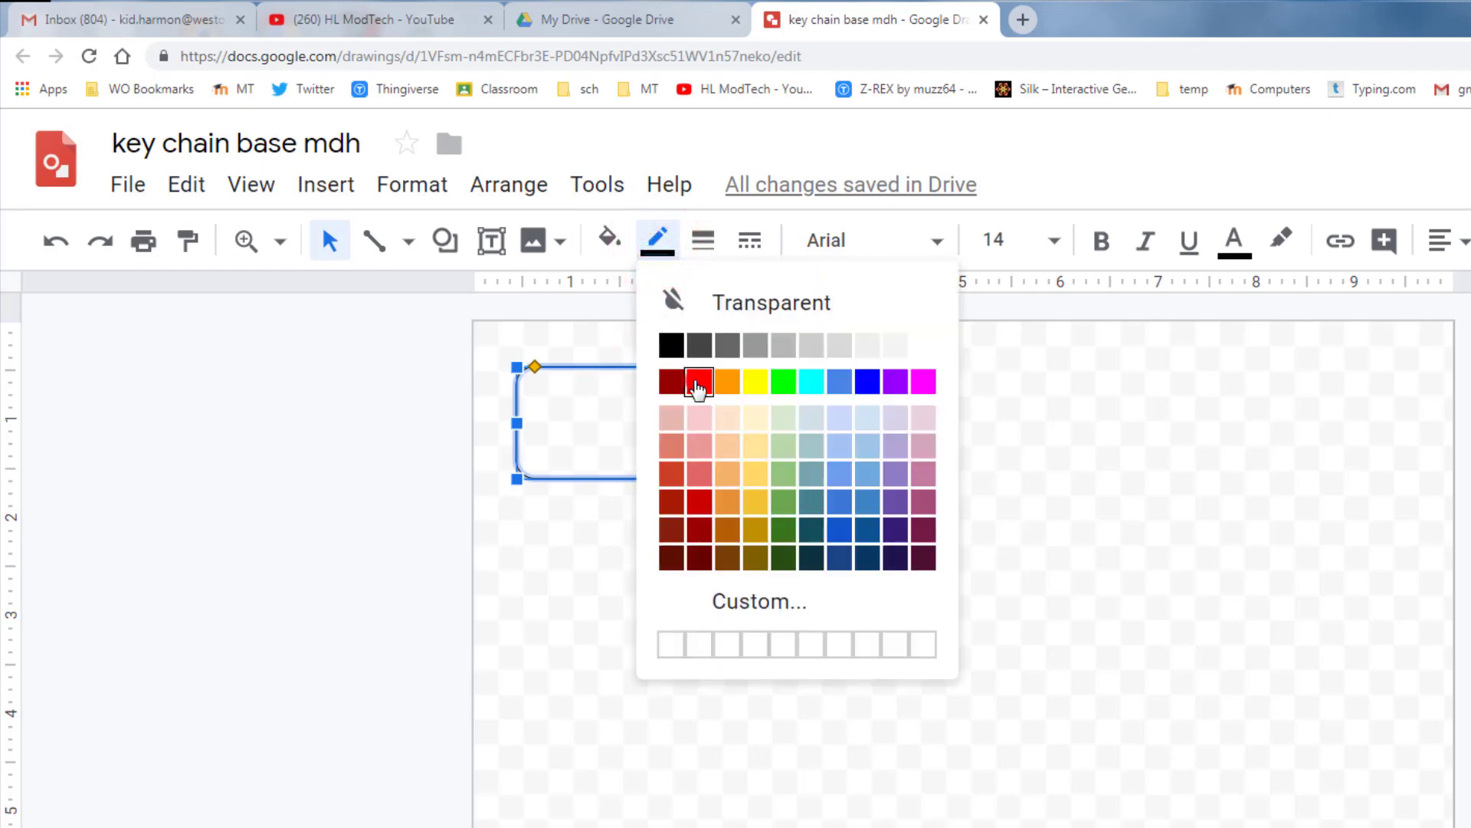
click(695, 380)
click(670, 550)
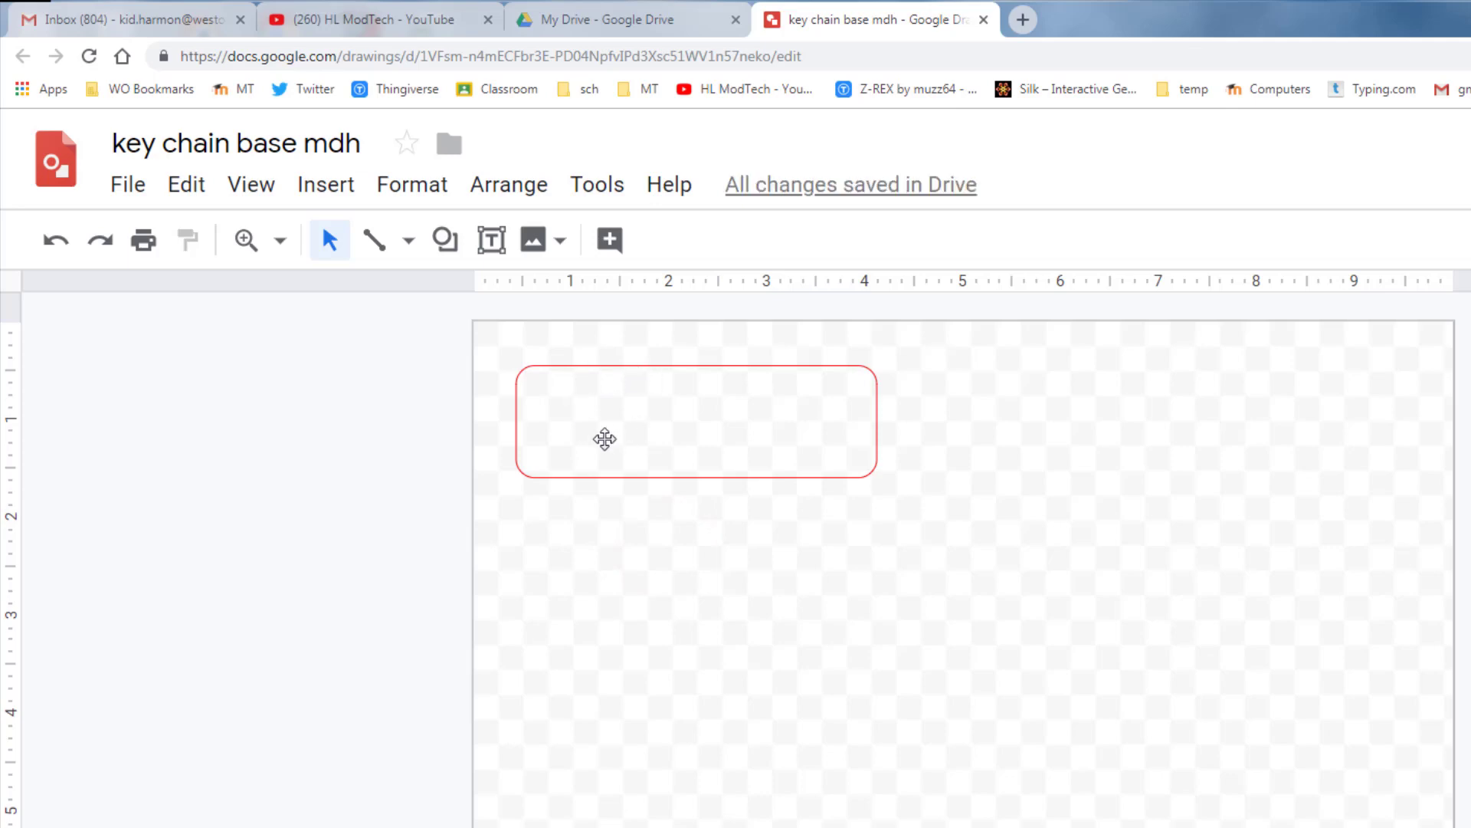
- Draw a small circle inside the rectangle's left end, replacing a first oval attempt
click(447, 239)
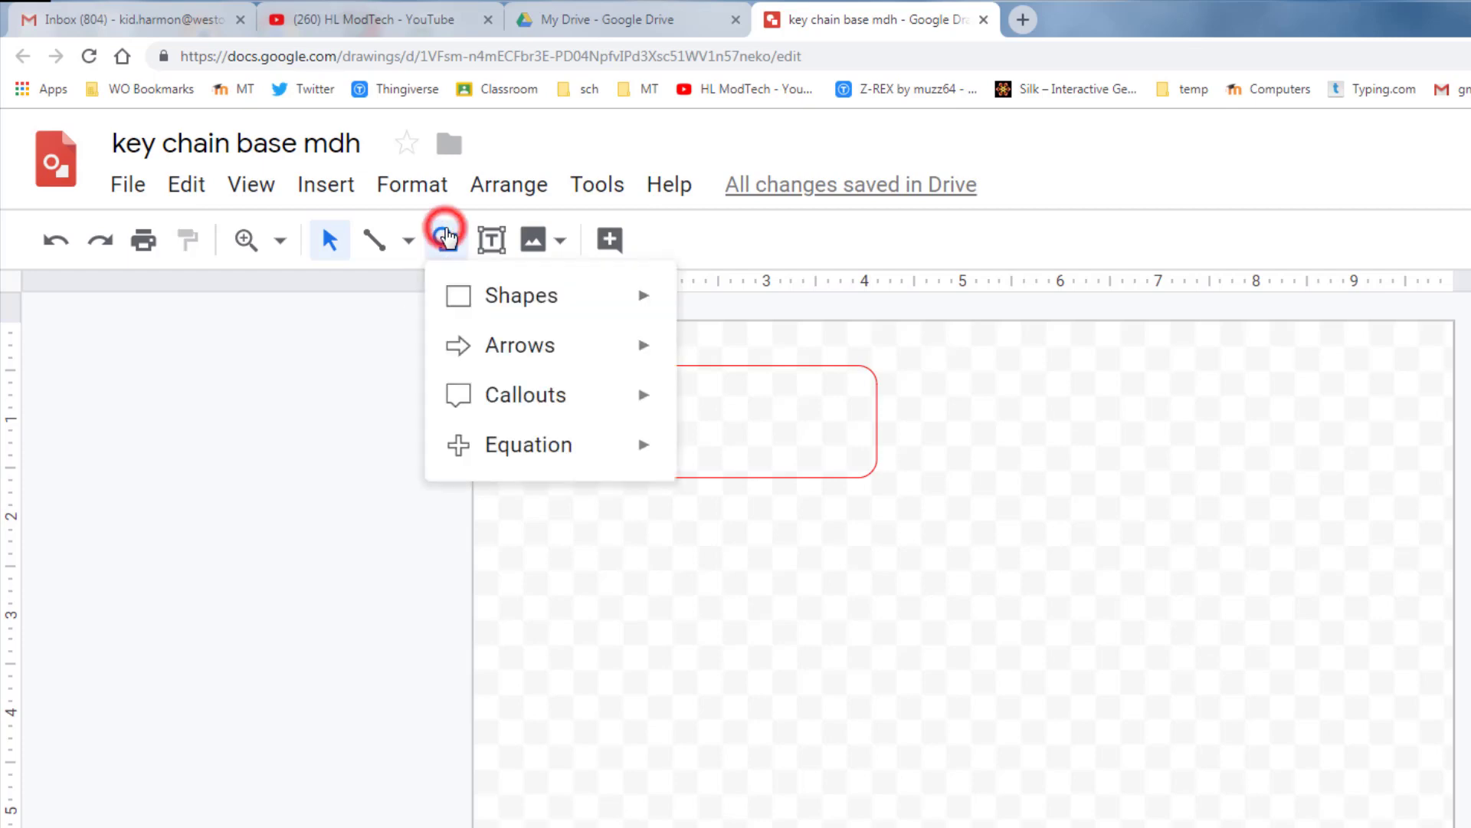
mouse_move(456, 300)
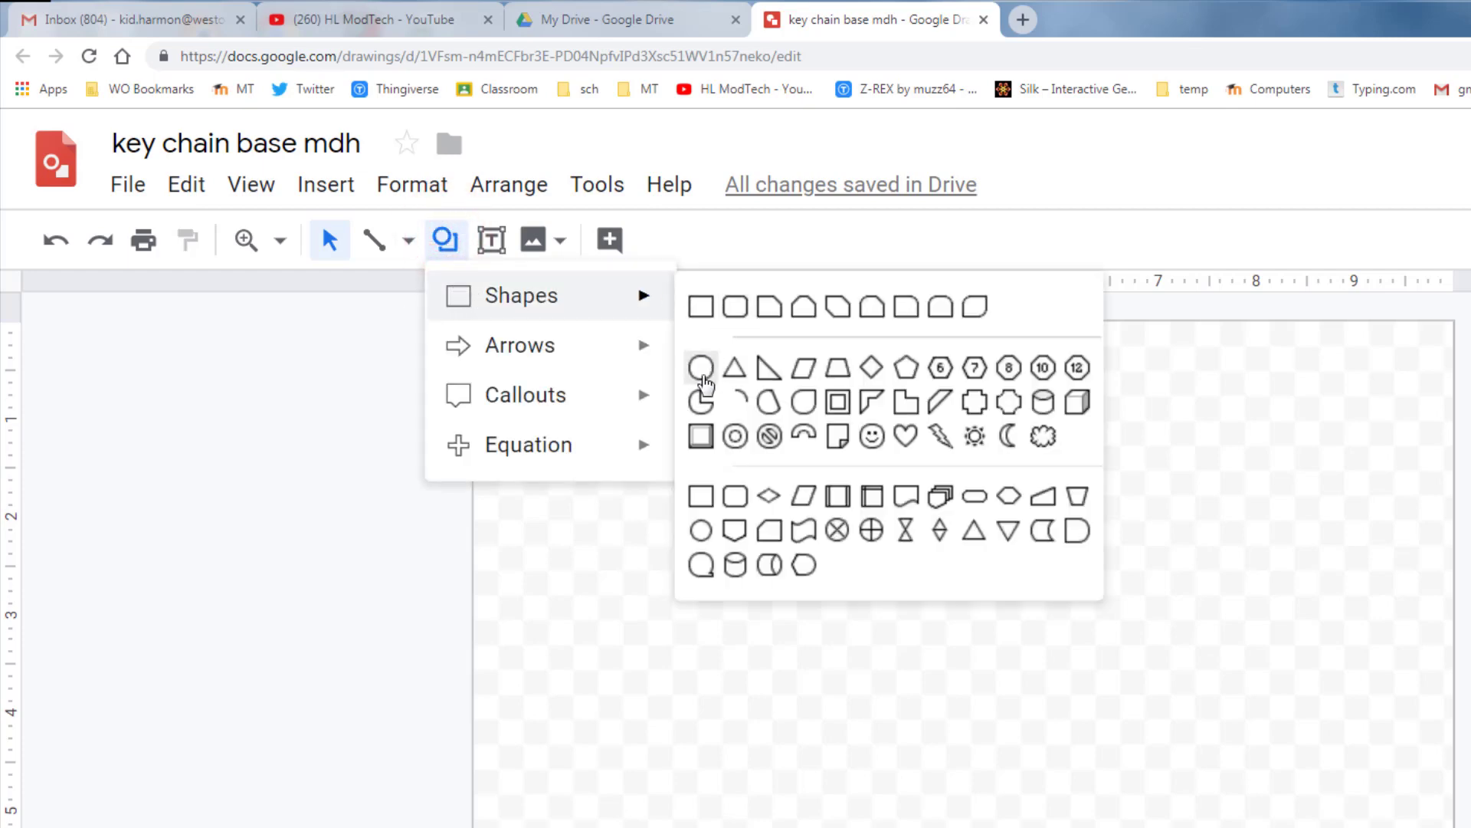
click(703, 367)
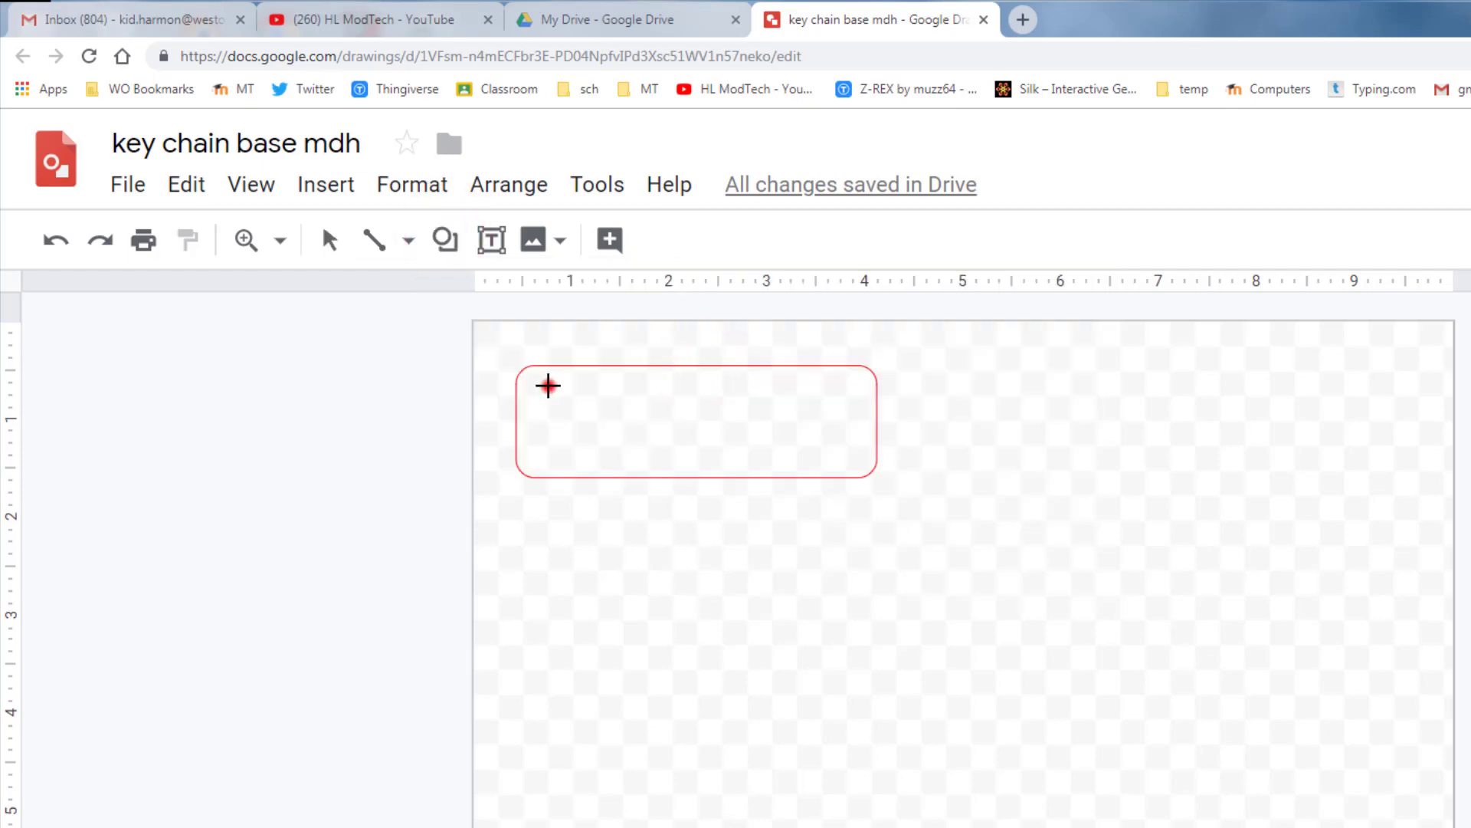
drag(549, 385, 587, 430)
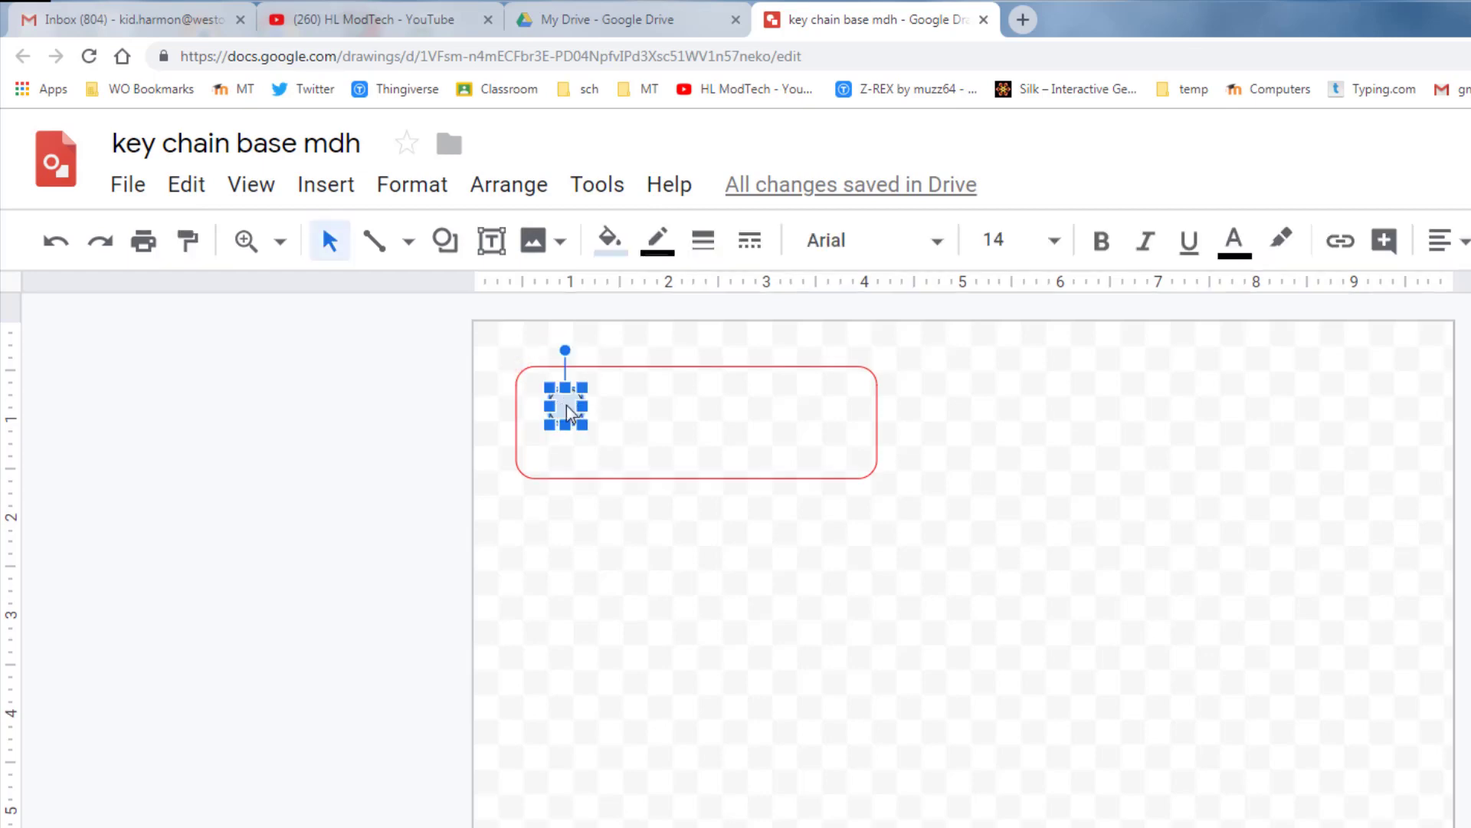
key(Delete)
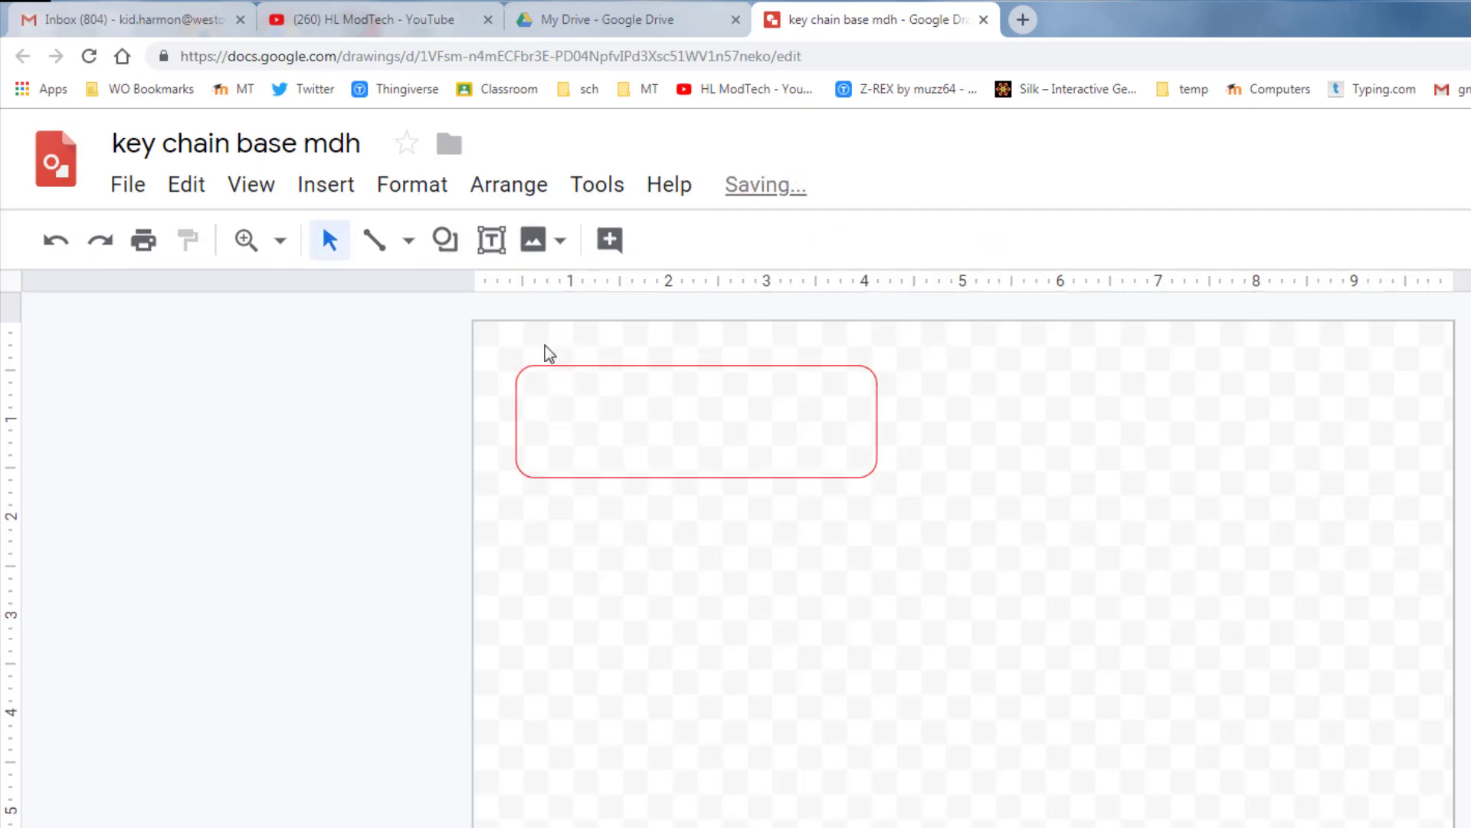
click(451, 250)
mouse_move(660, 295)
click(701, 368)
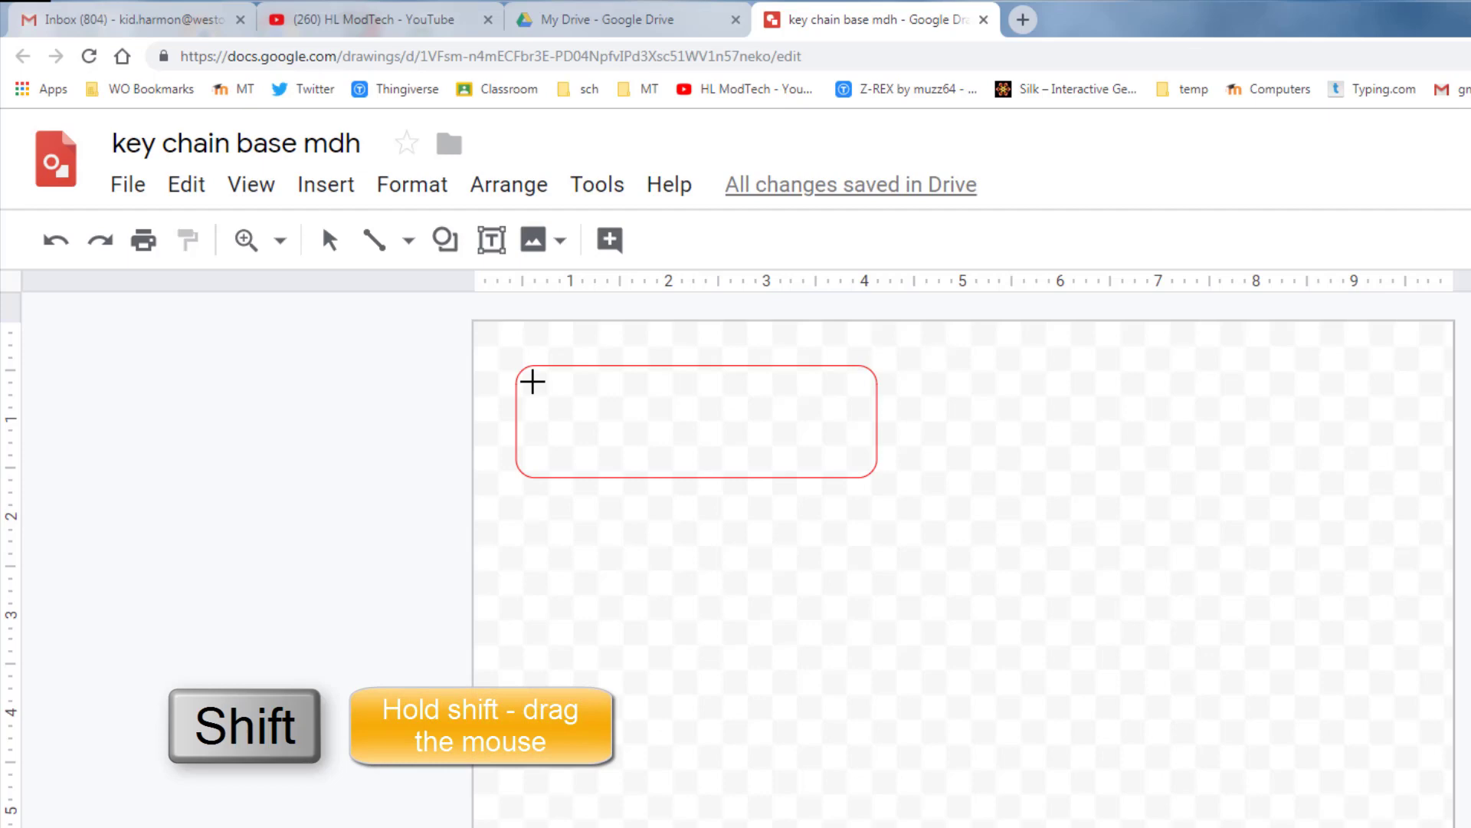
drag(533, 381, 568, 413)
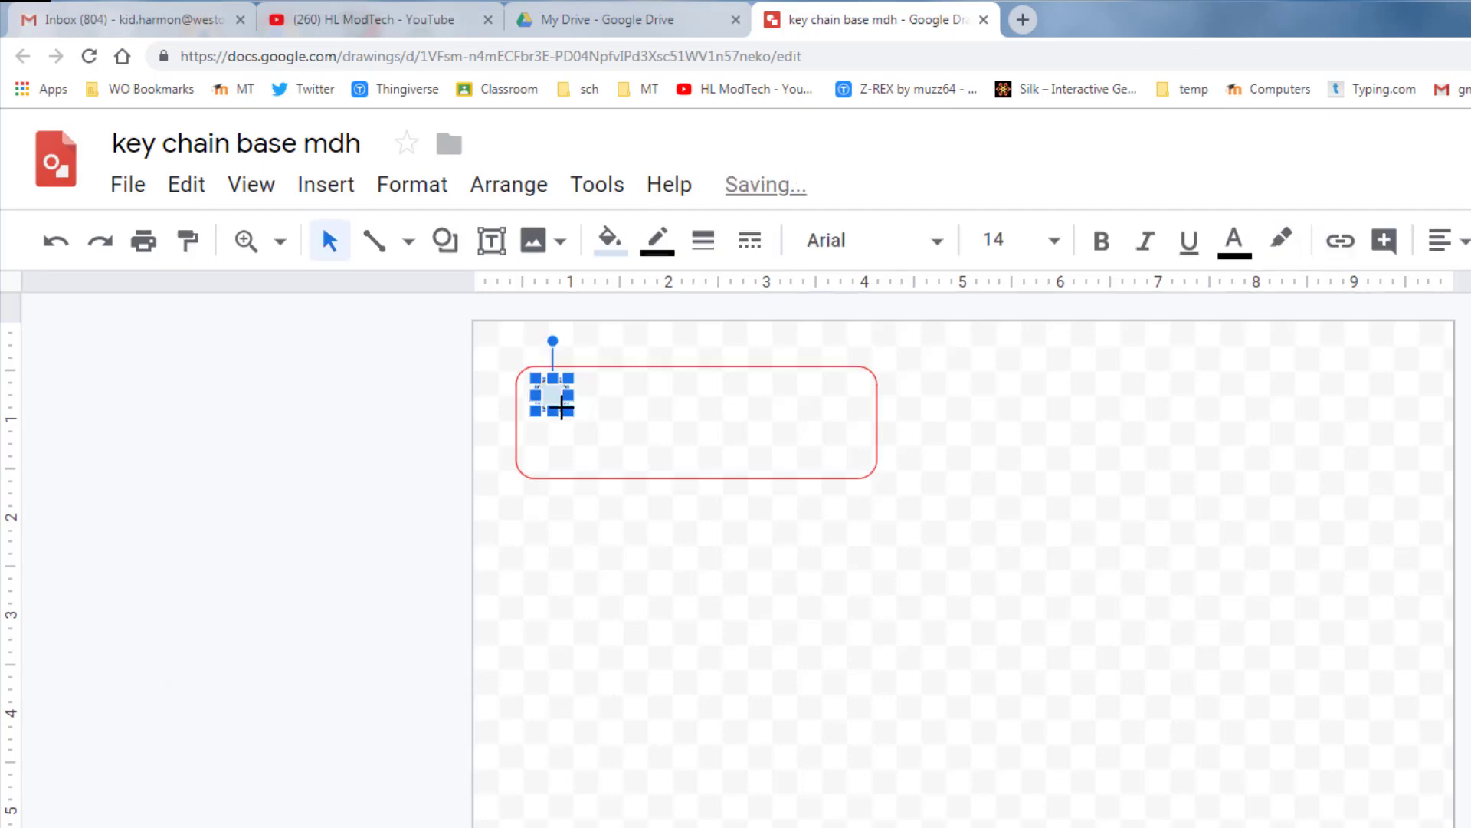
- Zoom in on the small circle and move it left toward the rectangle's corner
click(245, 241)
drag(472, 347, 618, 443)
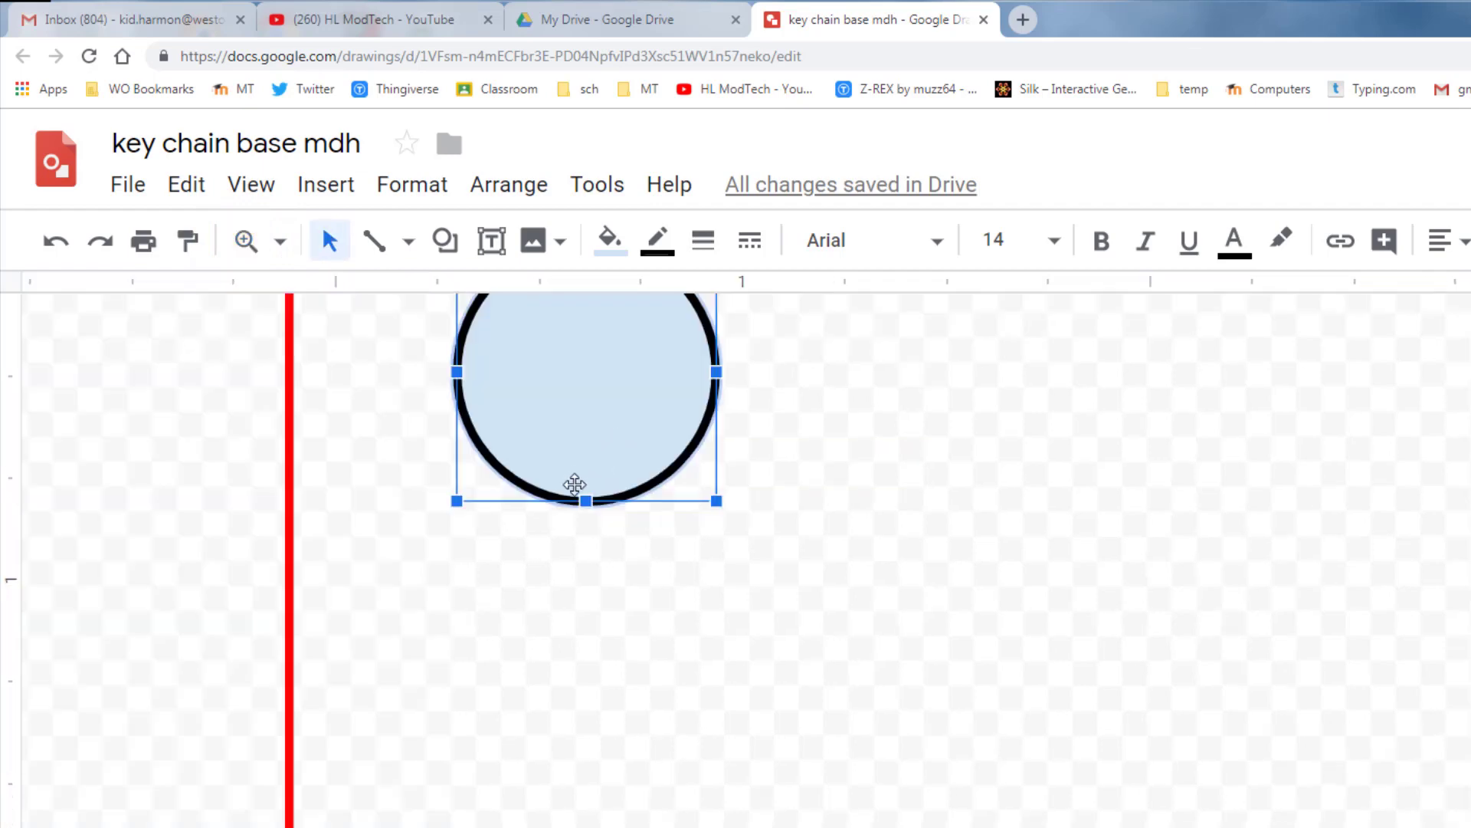
scroll(690, 460, up, 3)
scroll(681, 465, down, 2)
scroll(667, 467, up, 2)
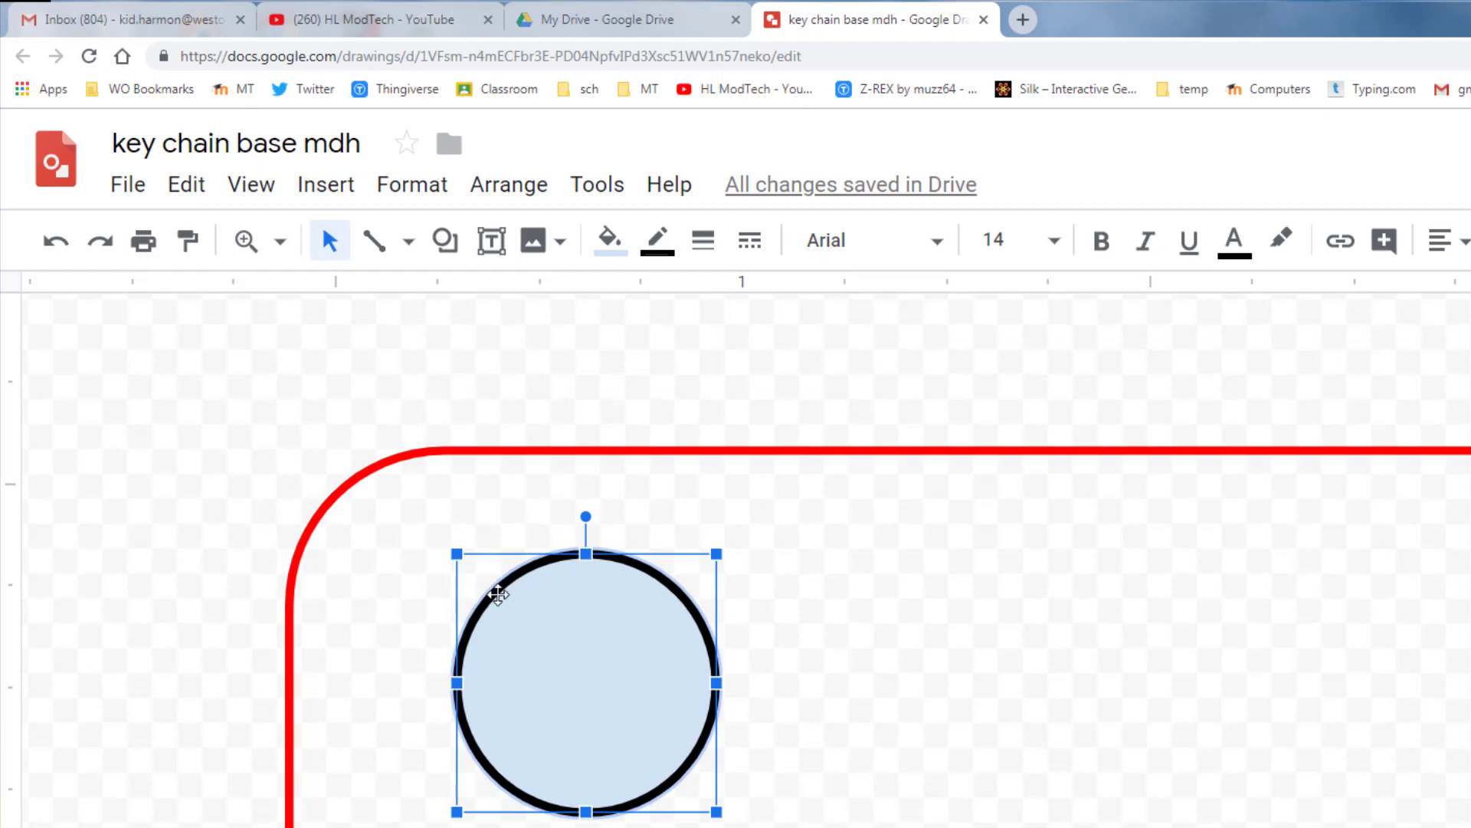
drag(498, 594, 434, 591)
click(350, 575)
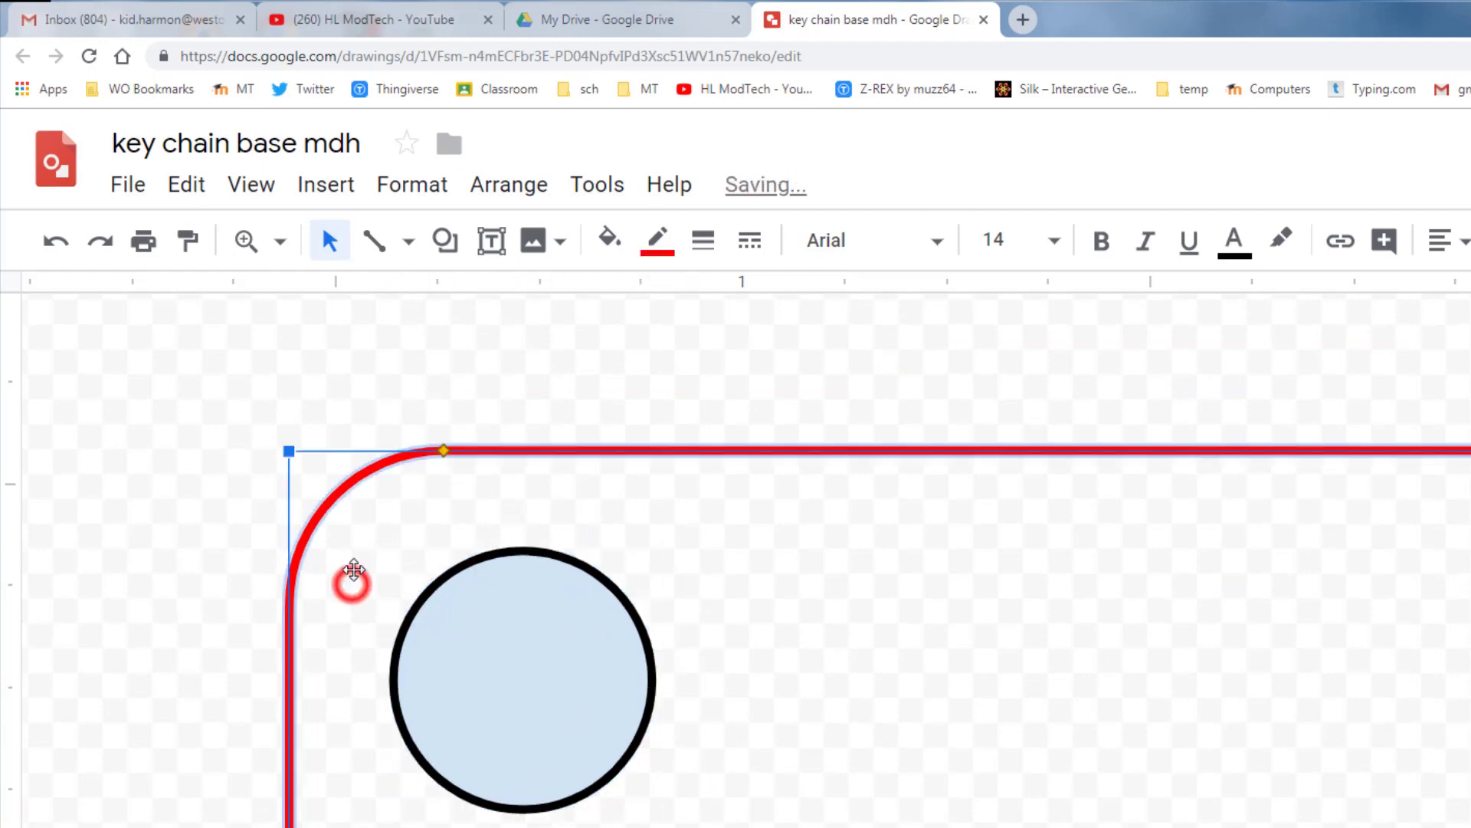
click(468, 572)
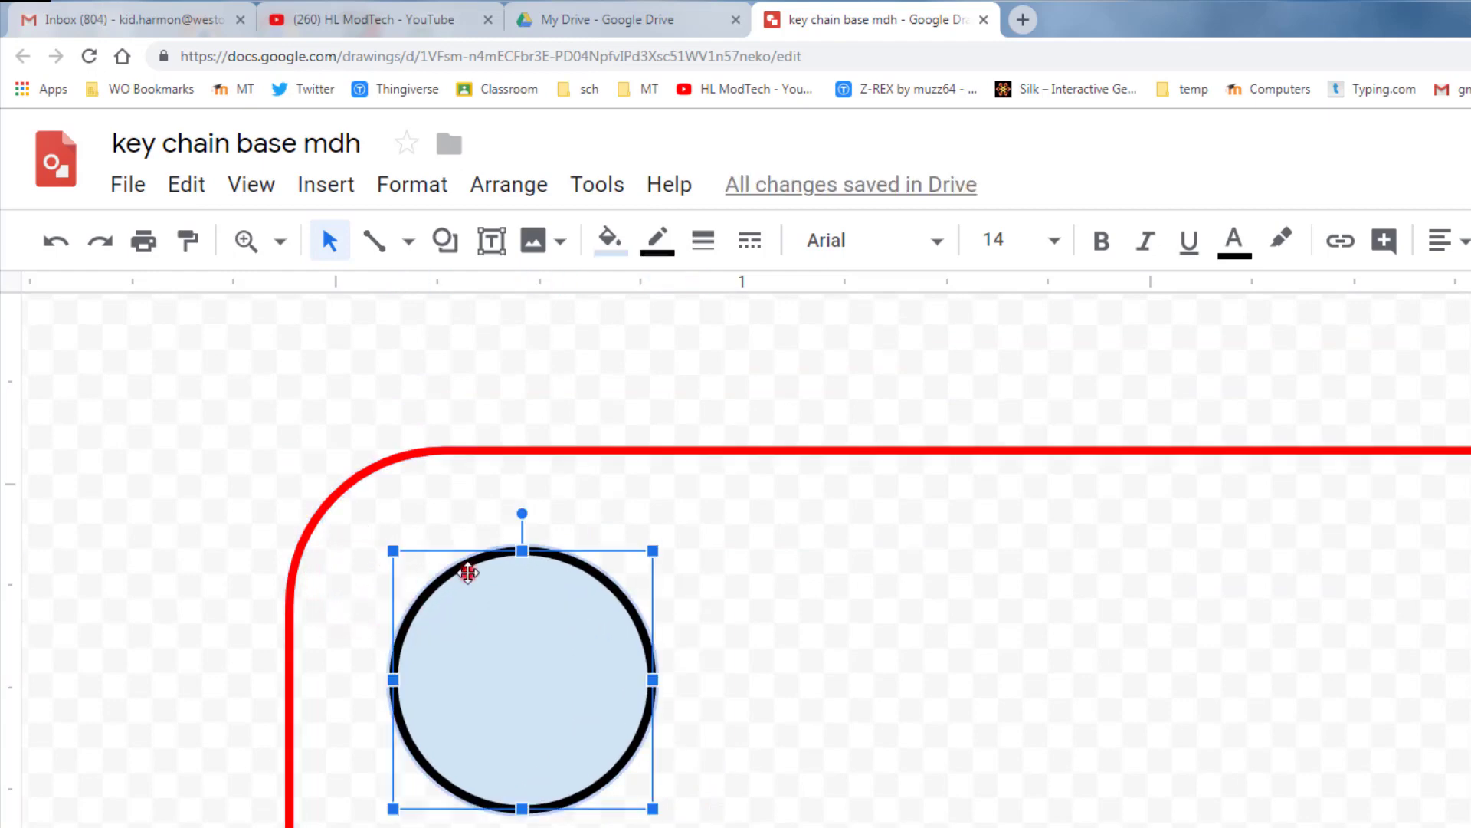
- Give the circle a transparent fill and a red border
click(610, 239)
click(681, 353)
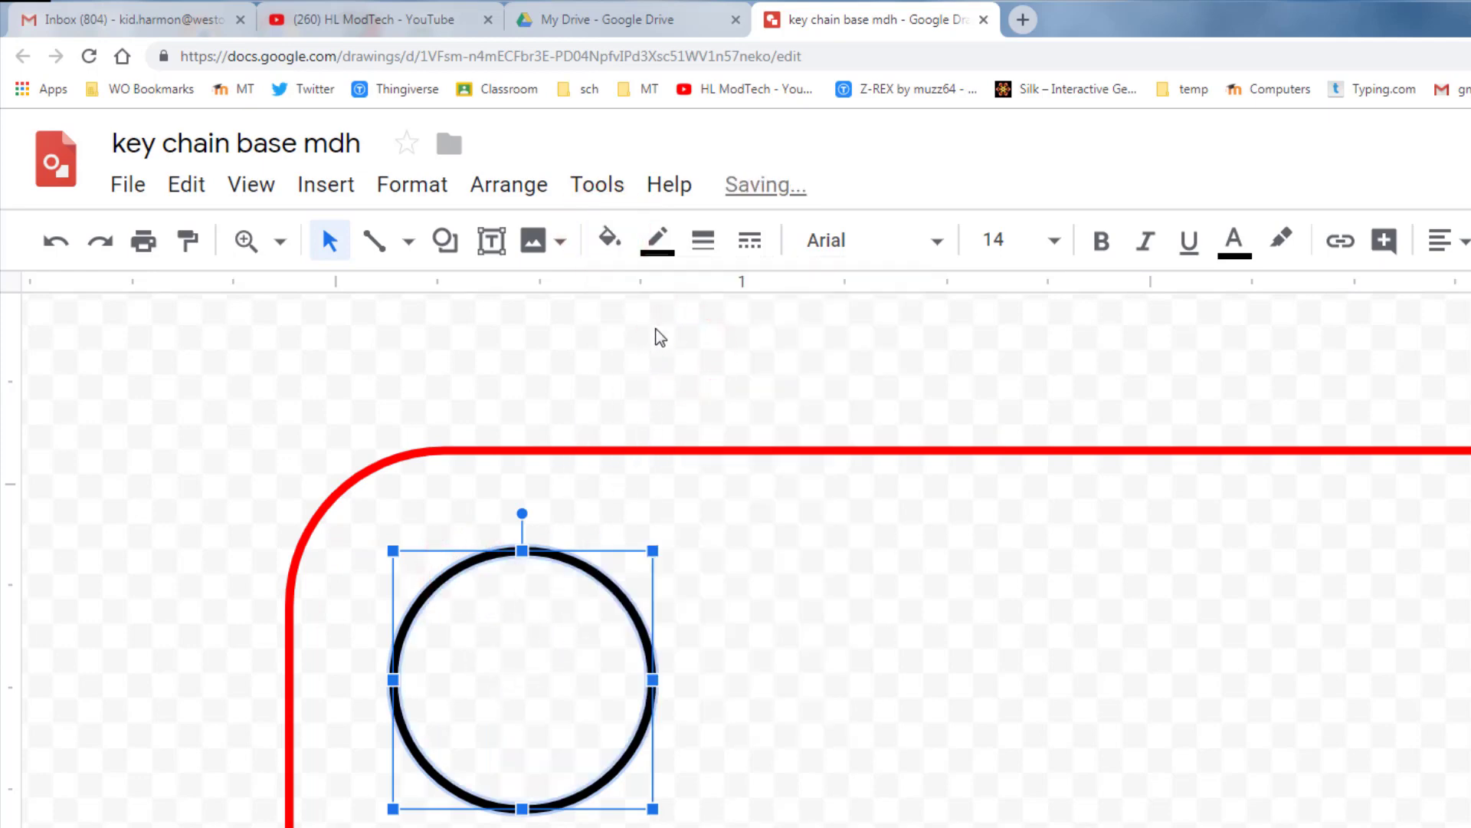
click(657, 240)
click(688, 391)
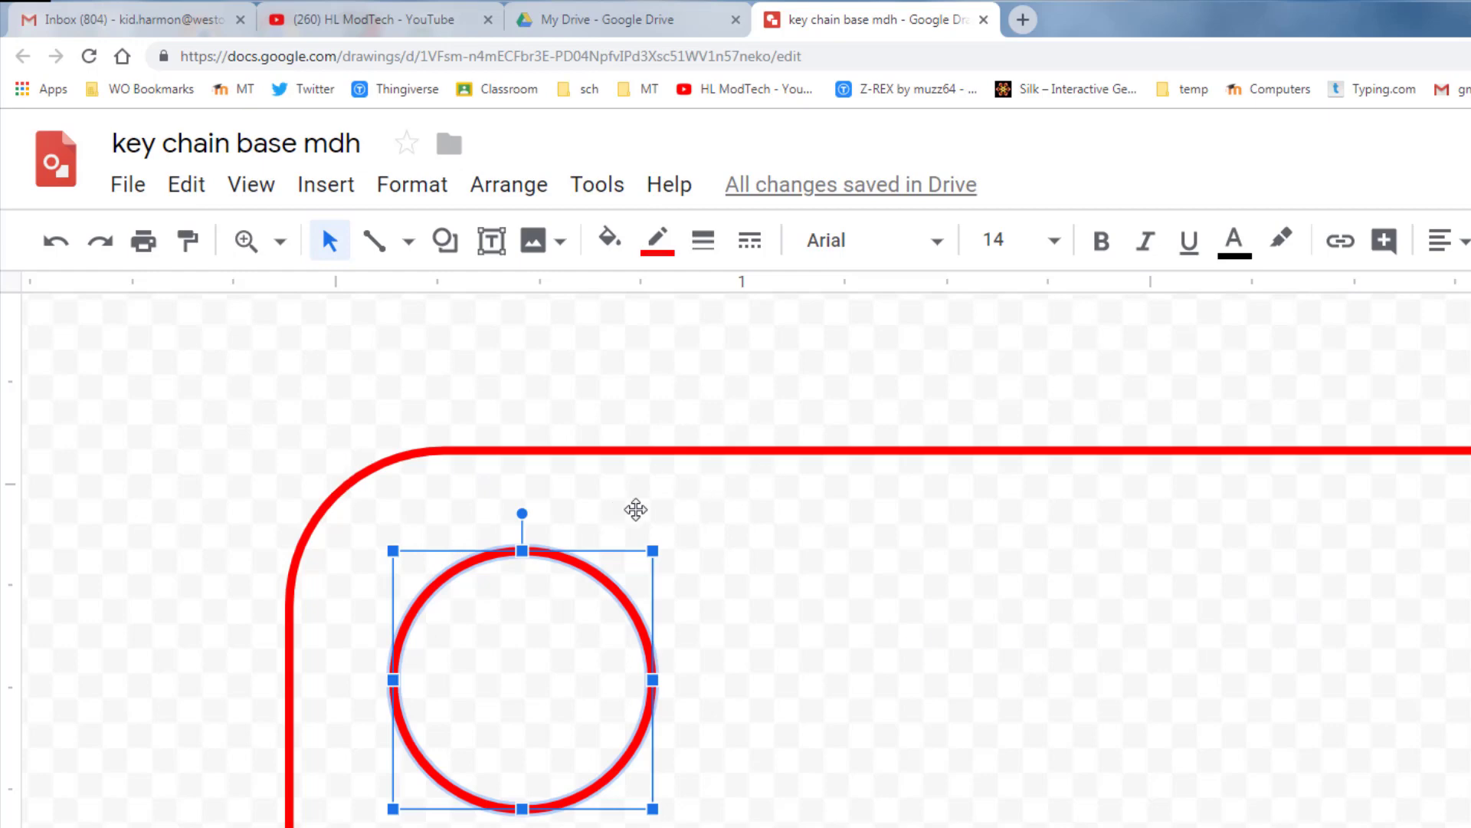
click(280, 241)
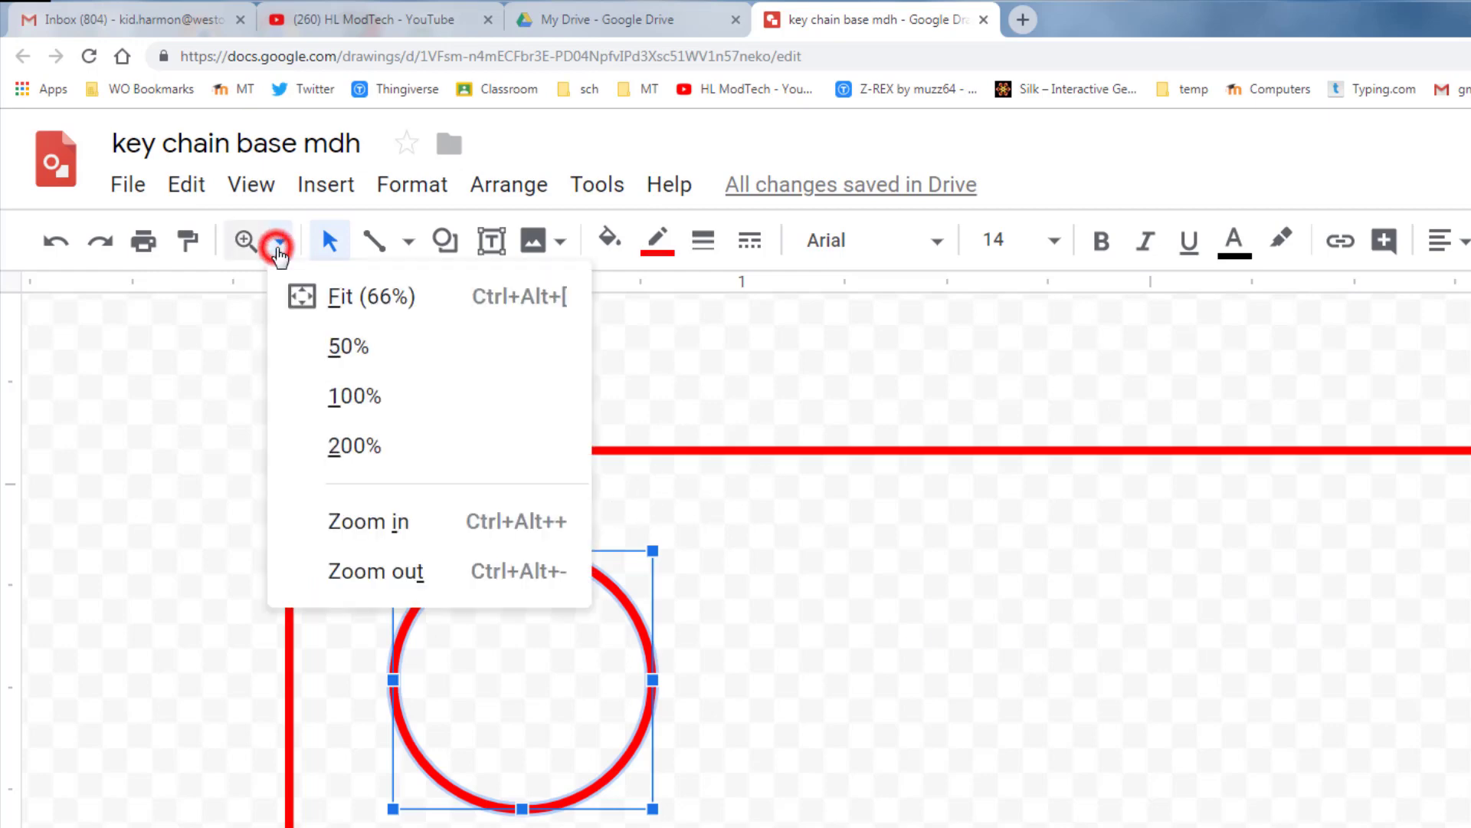
- Fit the page to the view and download the drawing as Scalable Vector Graphics (.svg)
click(369, 303)
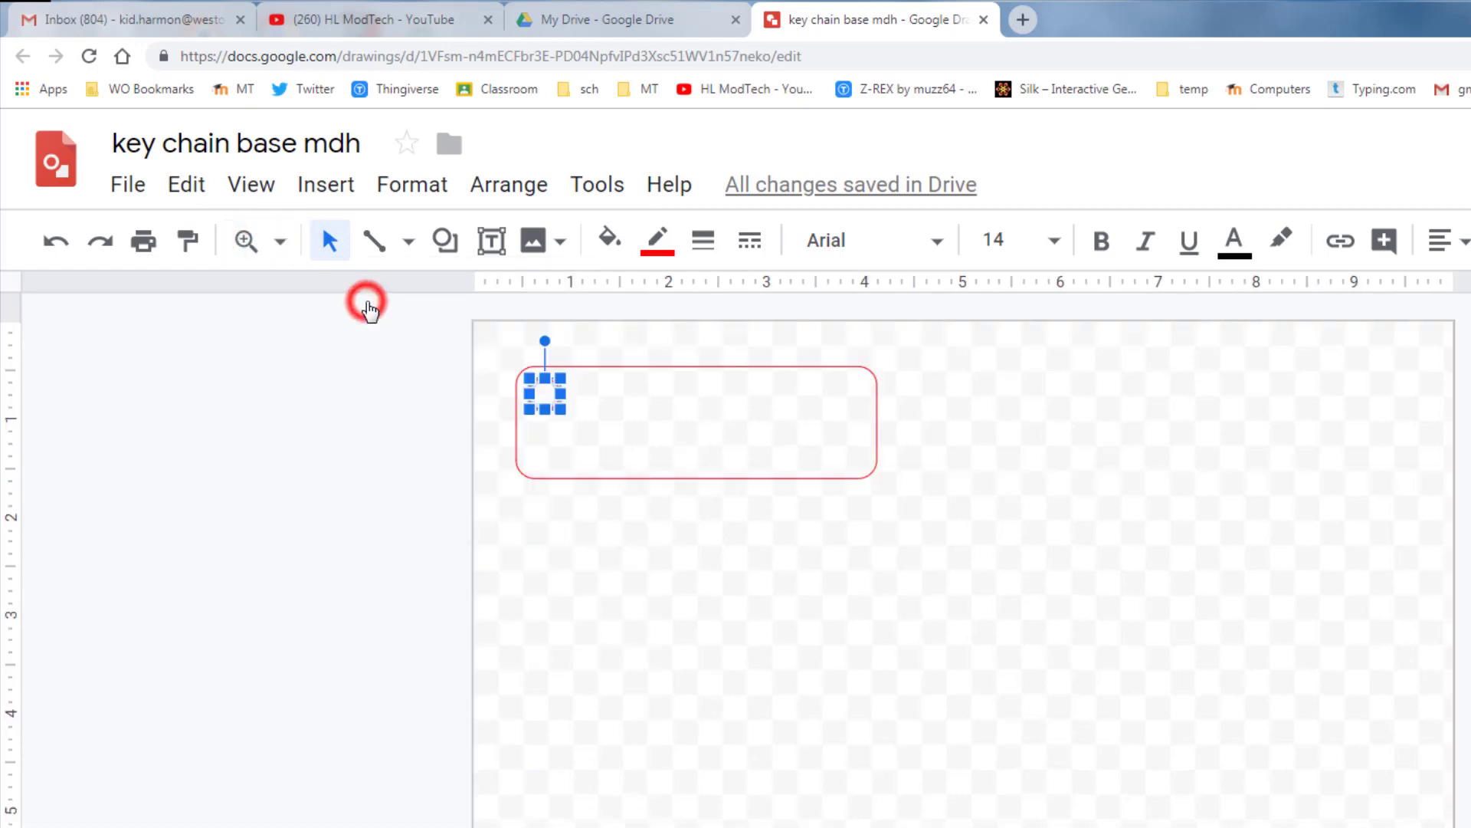
click(127, 185)
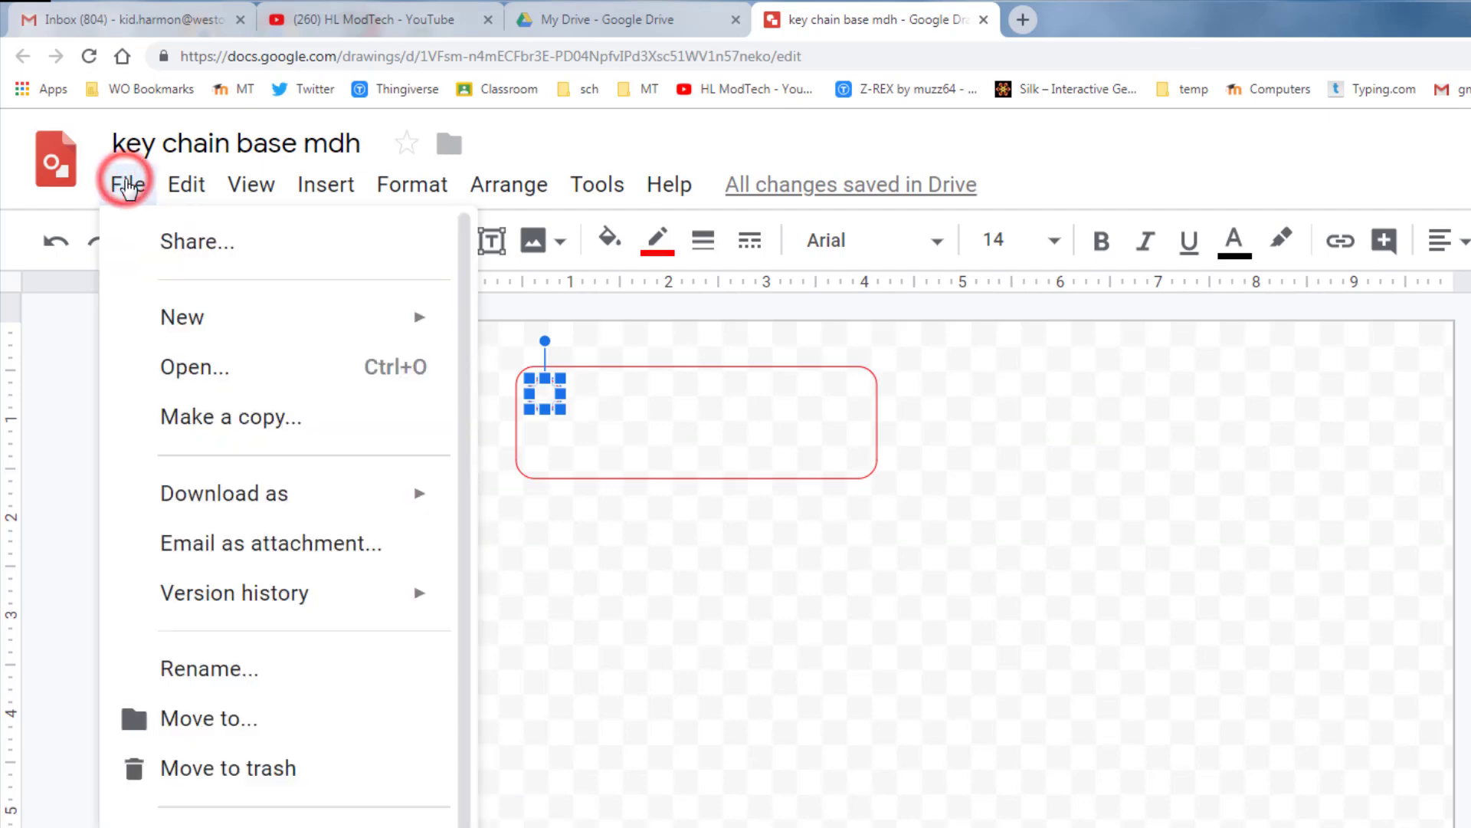
mouse_move(228, 497)
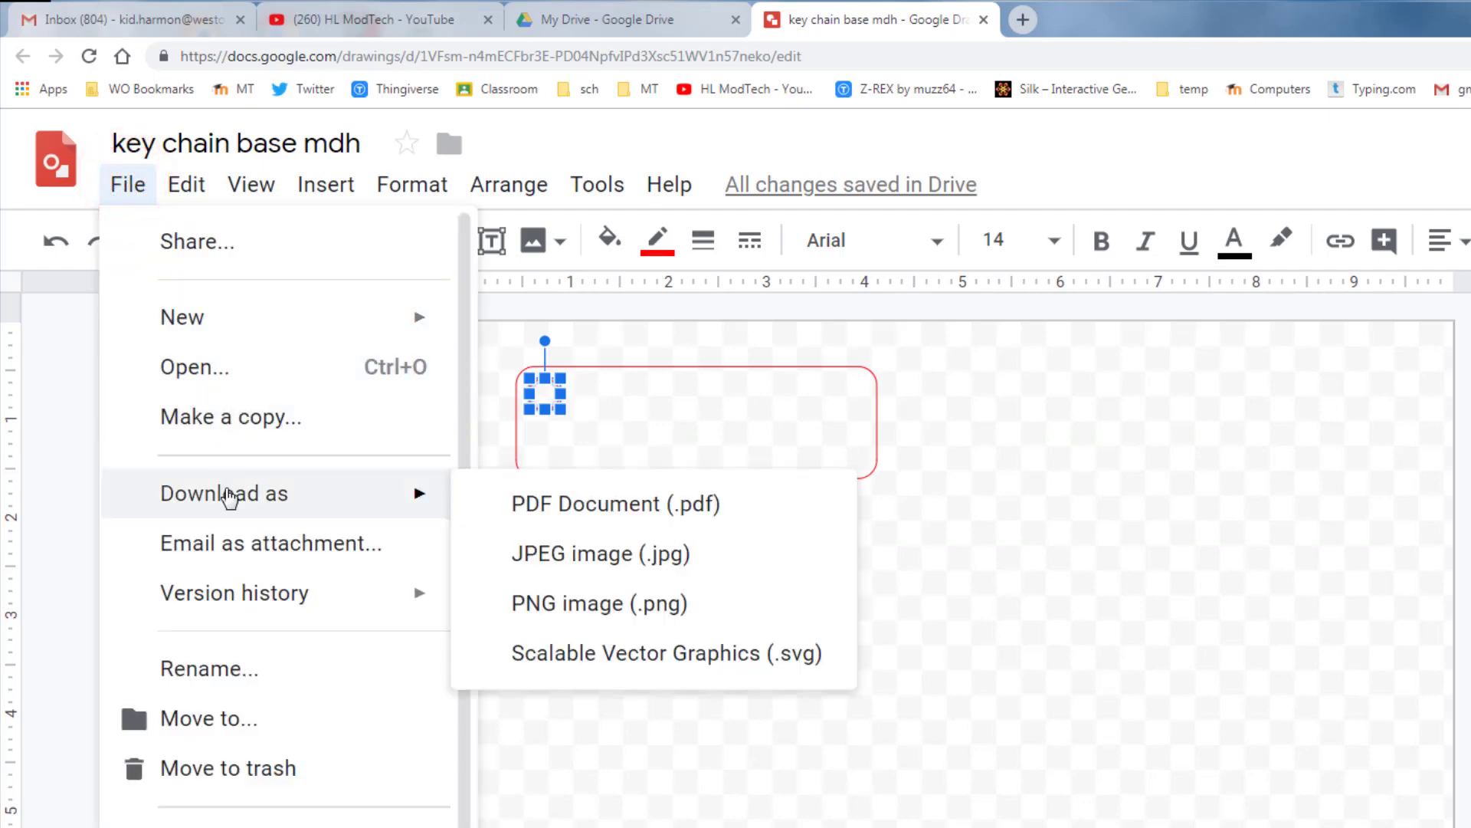
click(309, 496)
click(581, 657)
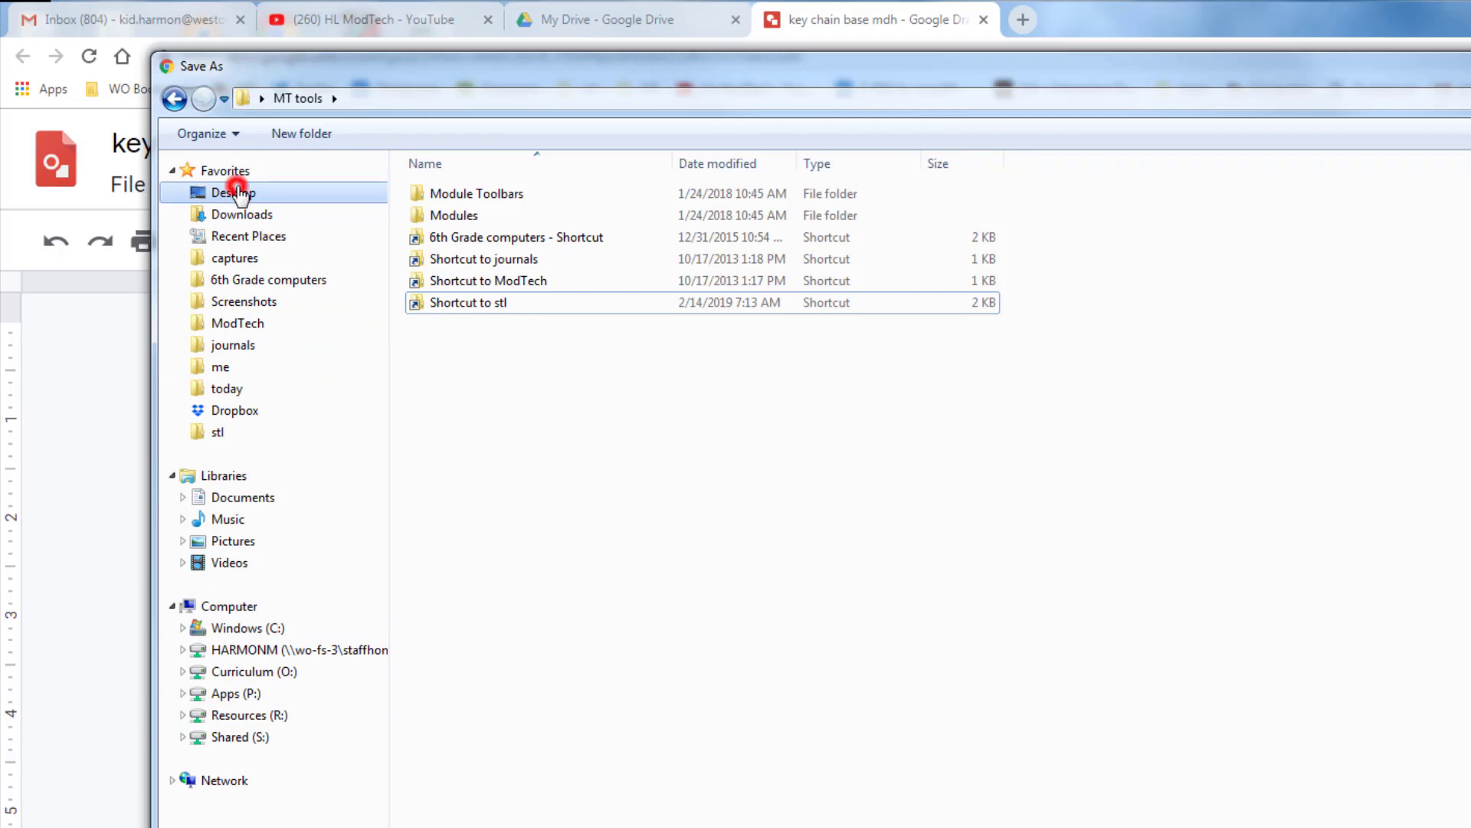
- Pick the stl folder under MT tools as the save location for key chain base mdh.svg
click(236, 192)
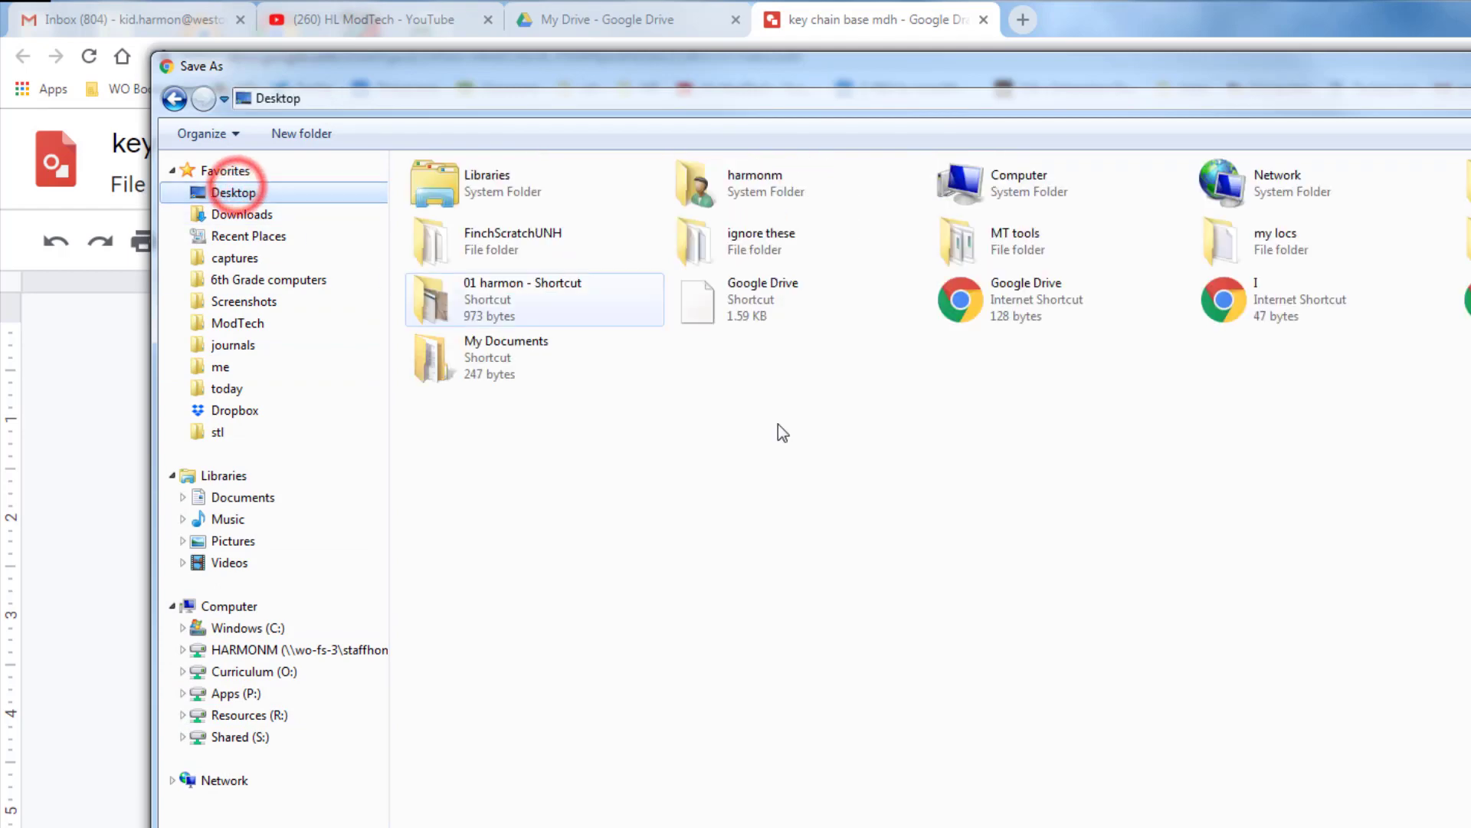
double_click(1249, 250)
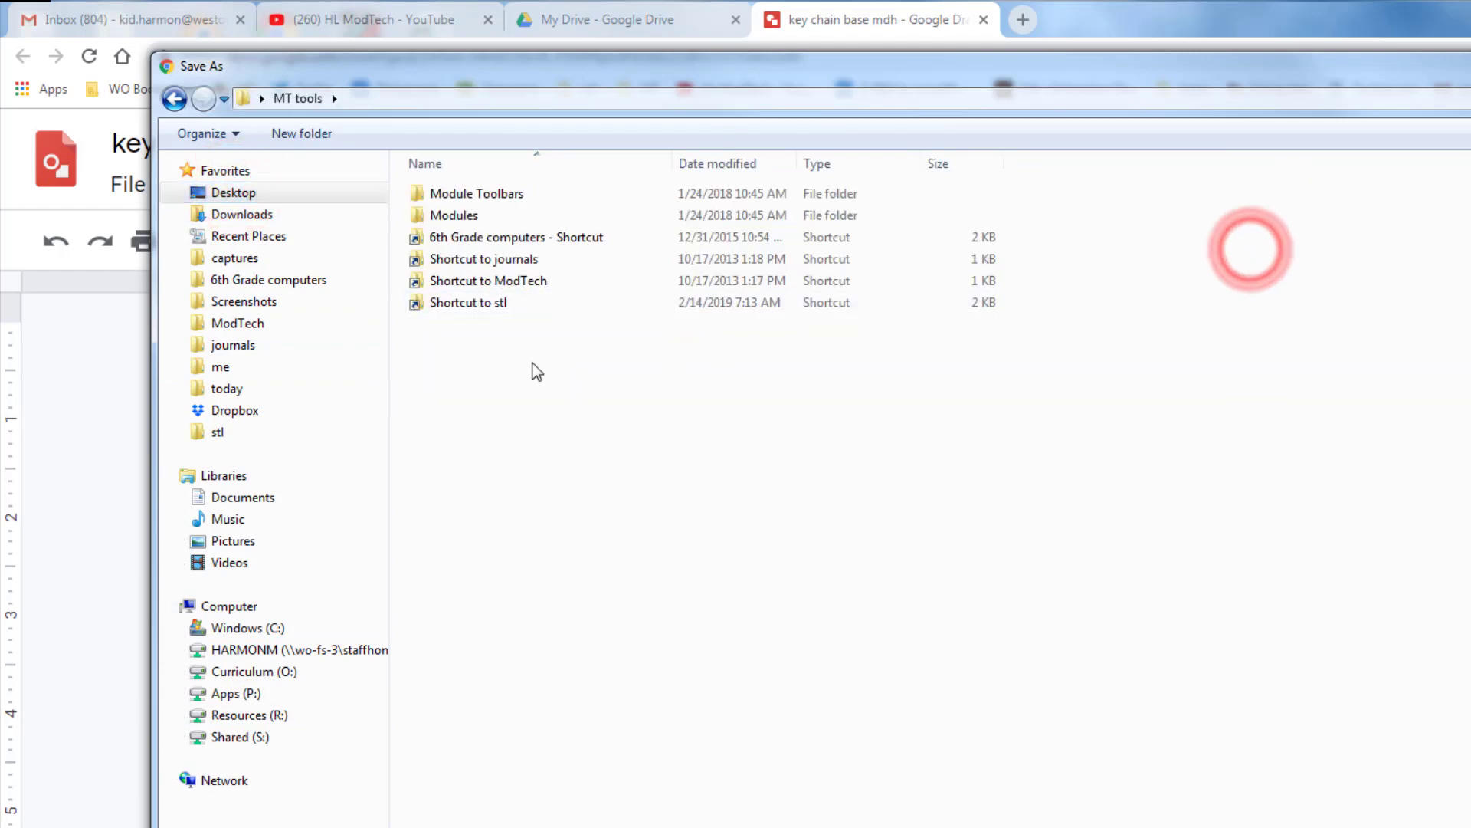
click(465, 307)
double_click(465, 306)
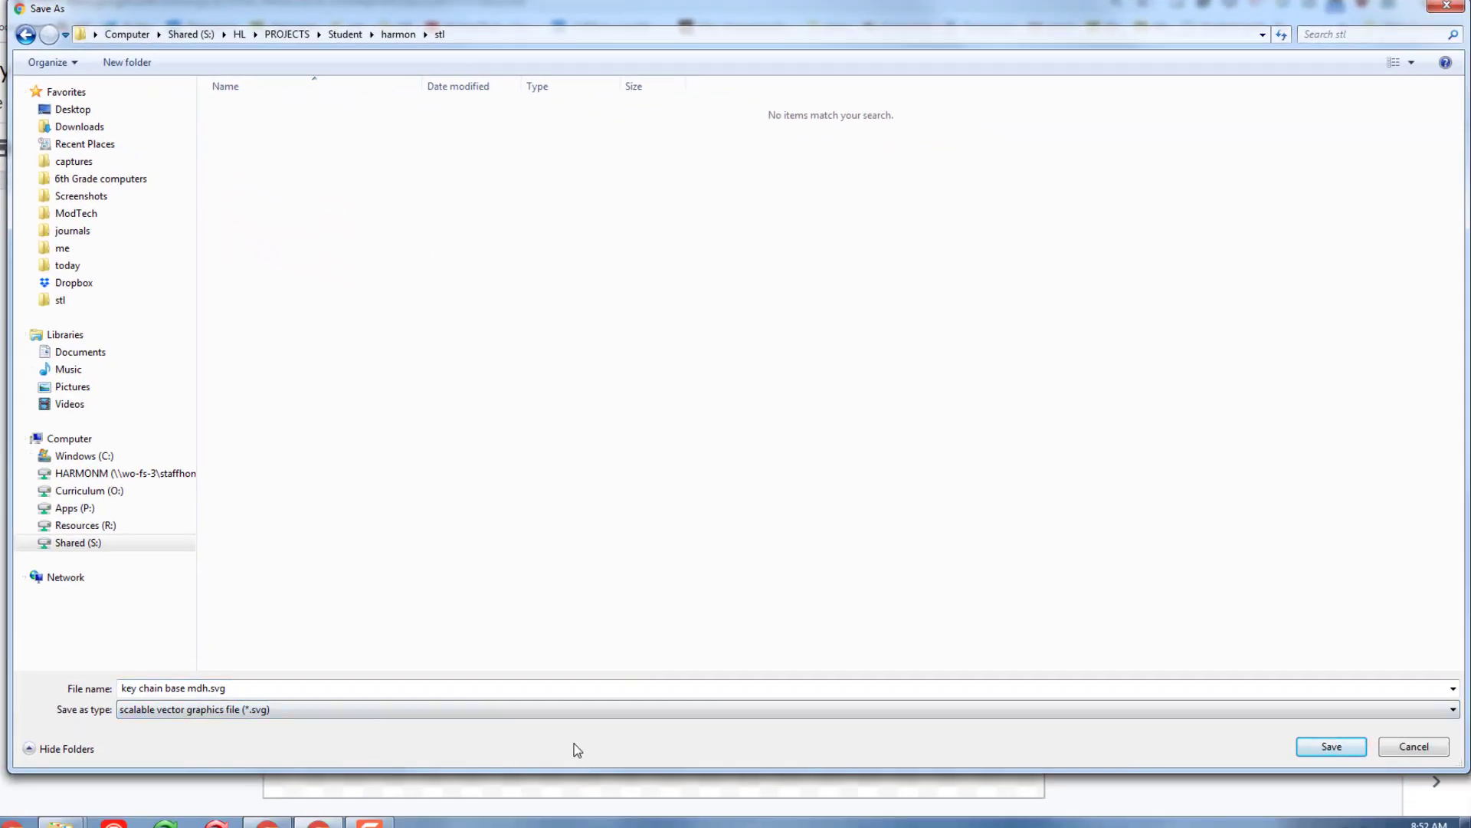
click(1340, 748)
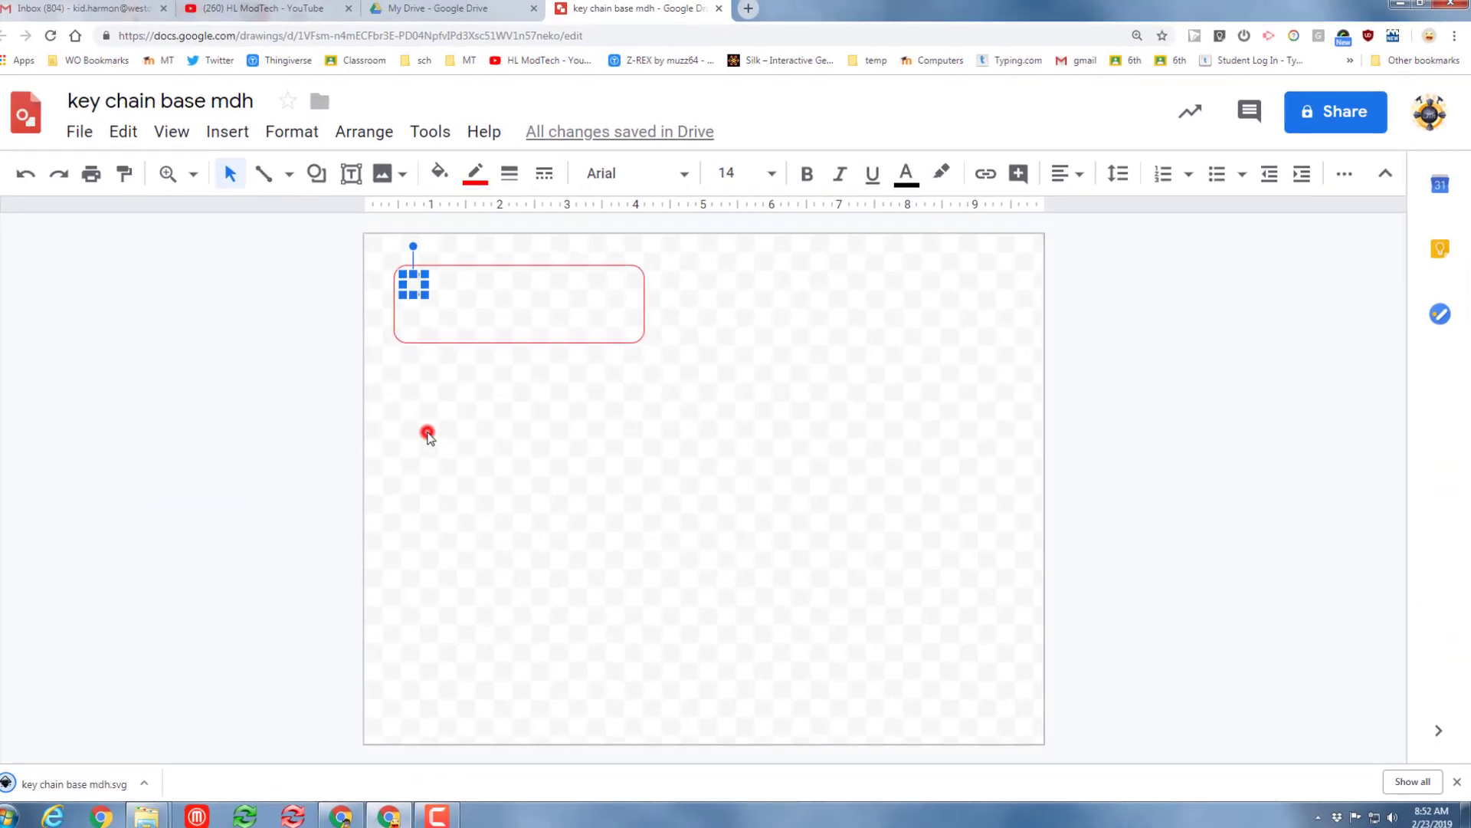
click(428, 434)
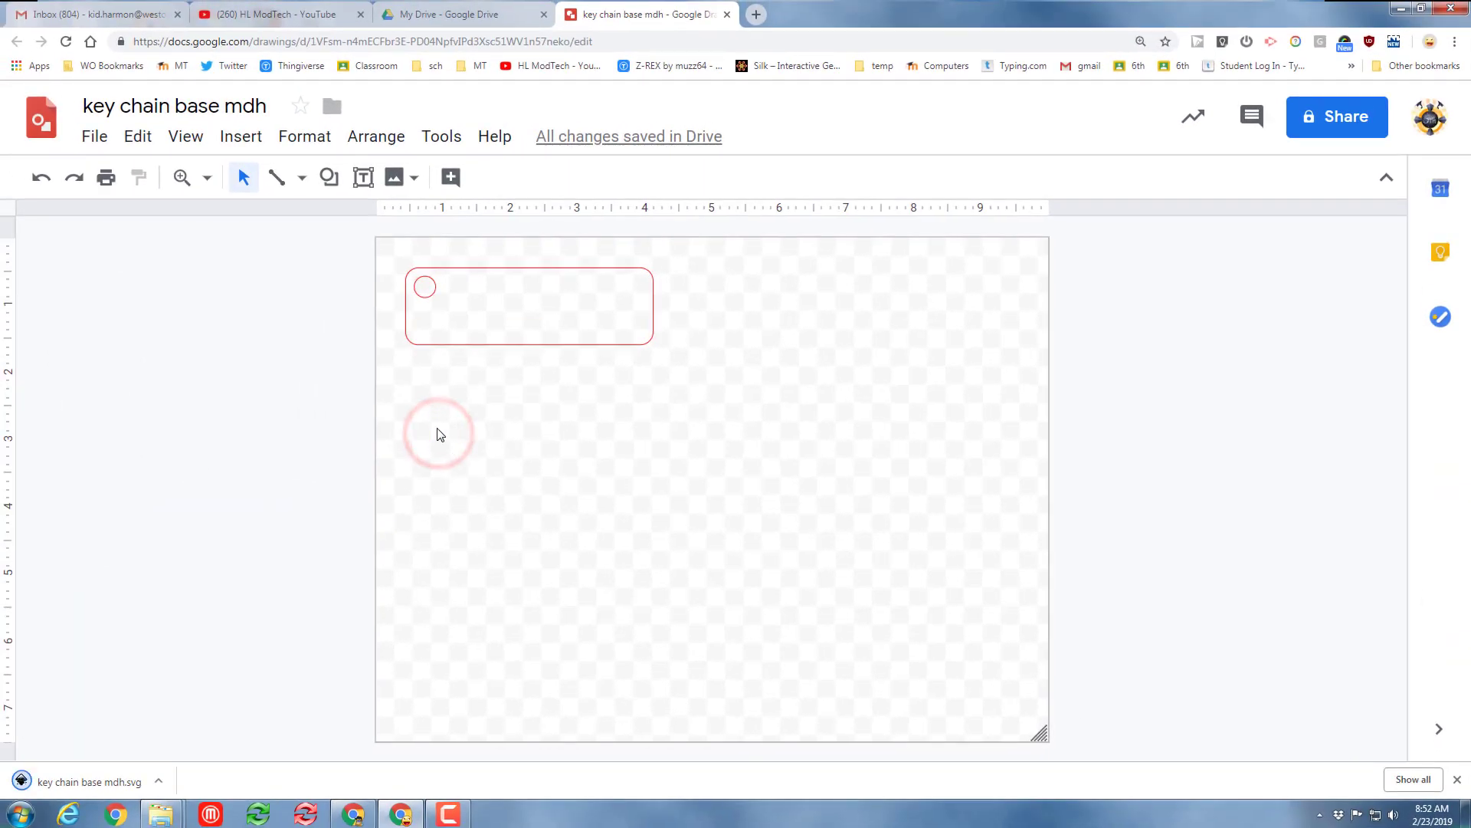